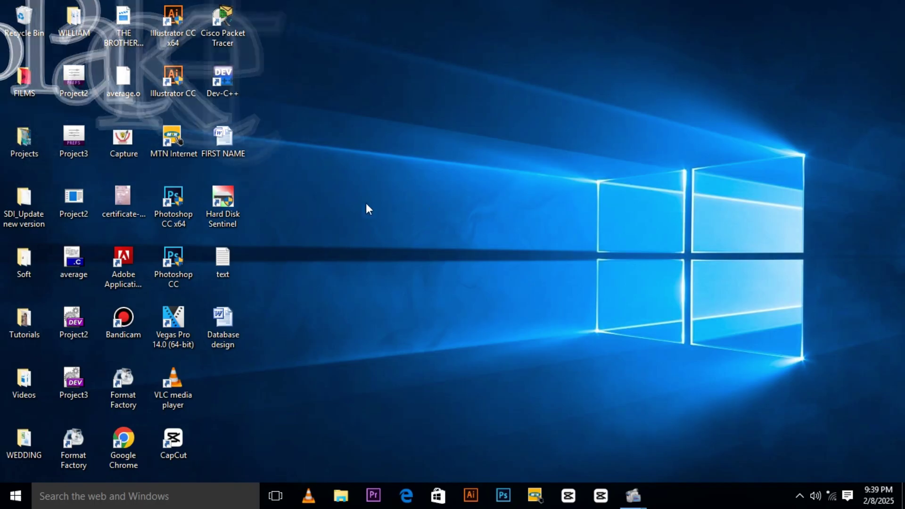
# Open Cisco Packet Tracer and browse the End Devices, Custom Made Devices and Multiuser Connection categories.
pyautogui.doubleClick(222, 19)
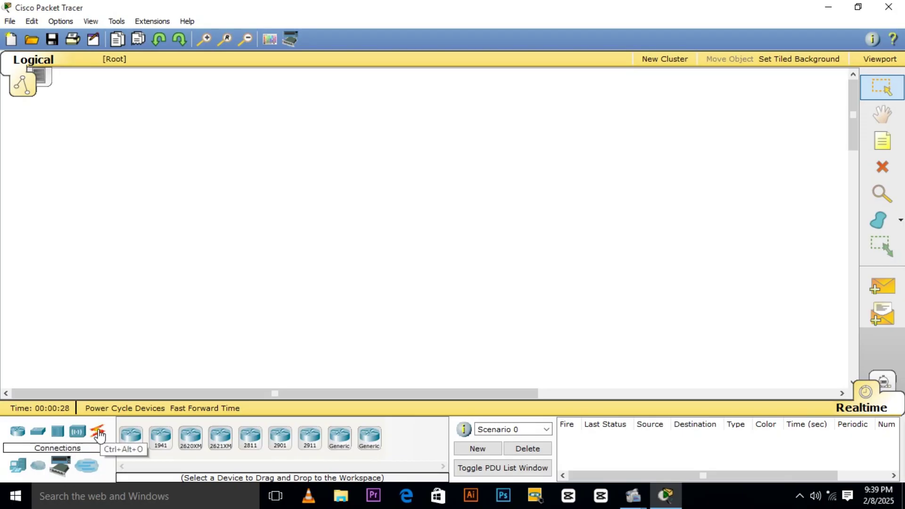
pyautogui.click(18, 469)
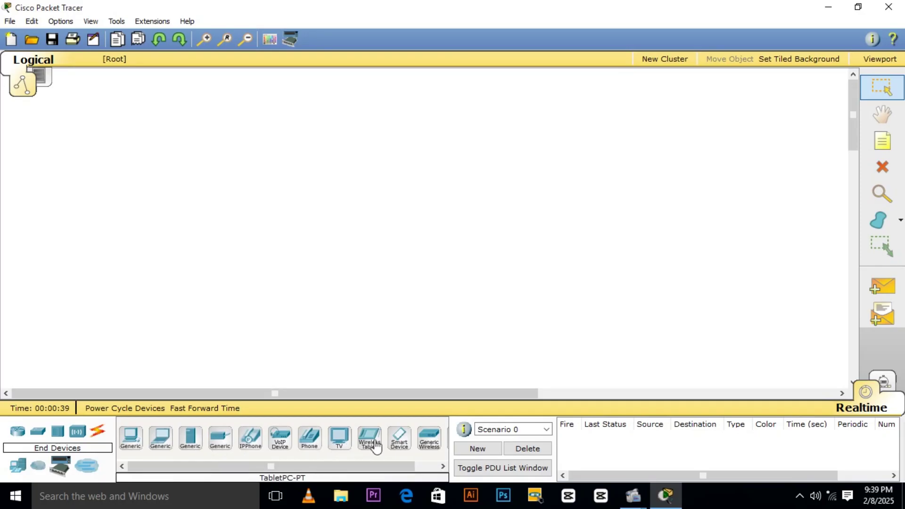
pyautogui.click(57, 466)
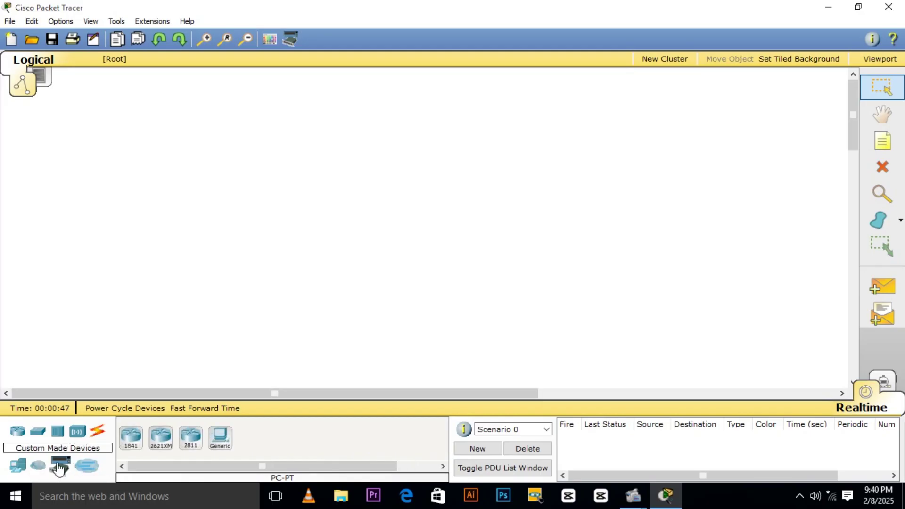
pyautogui.click(92, 470)
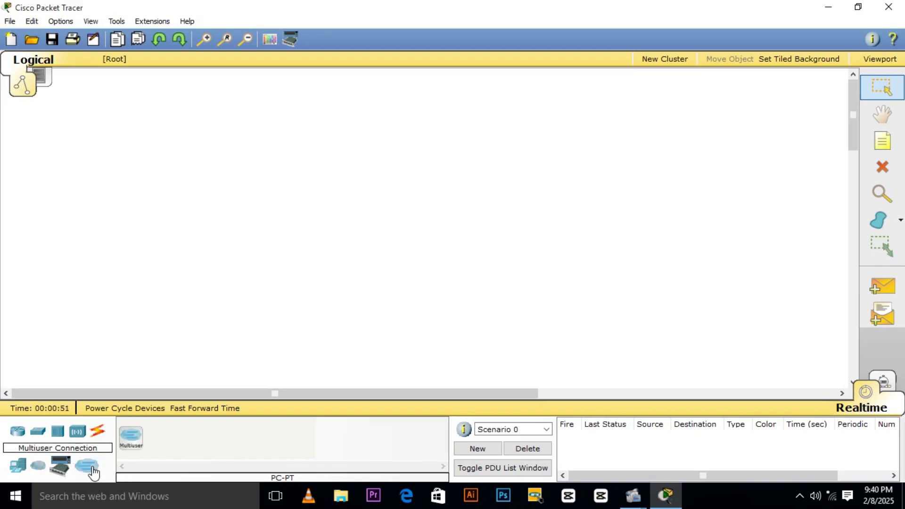
# Place a 2950-24 switch in the upper middle of the logical workspace.
pyautogui.click(38, 432)
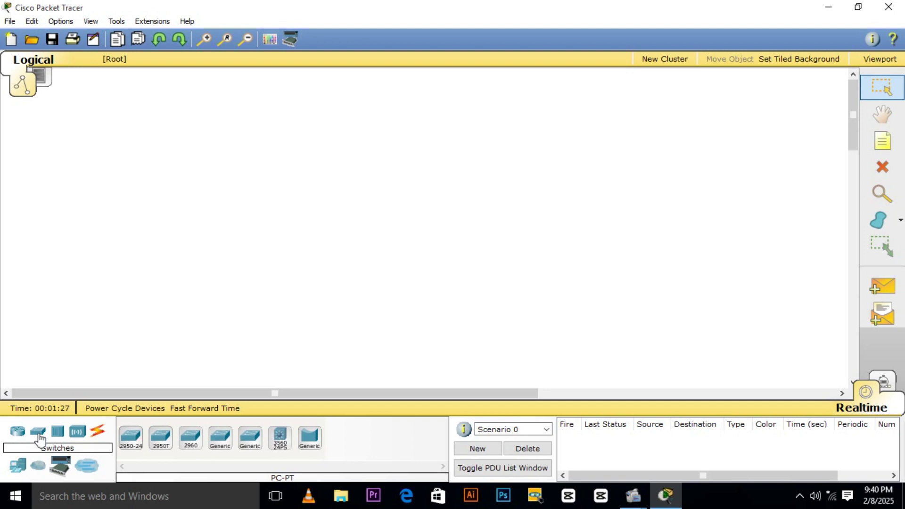
pyautogui.click(132, 441)
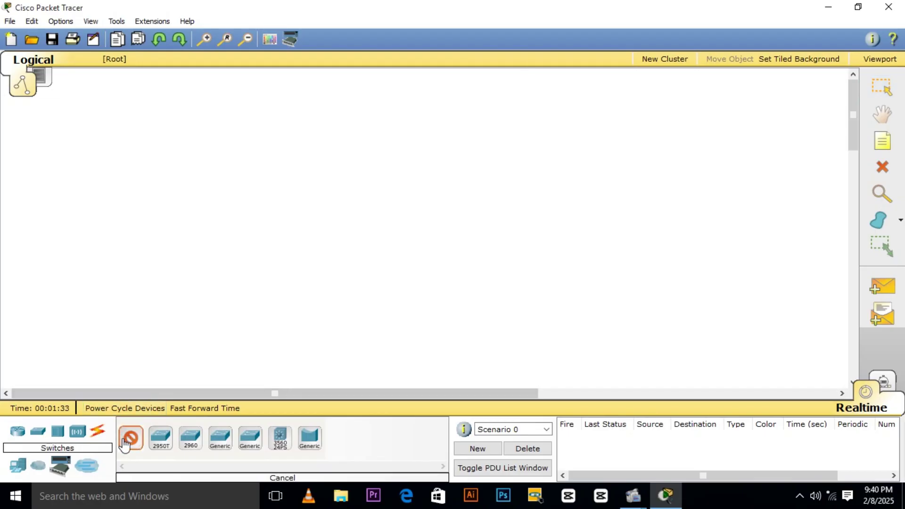
pyautogui.click(410, 169)
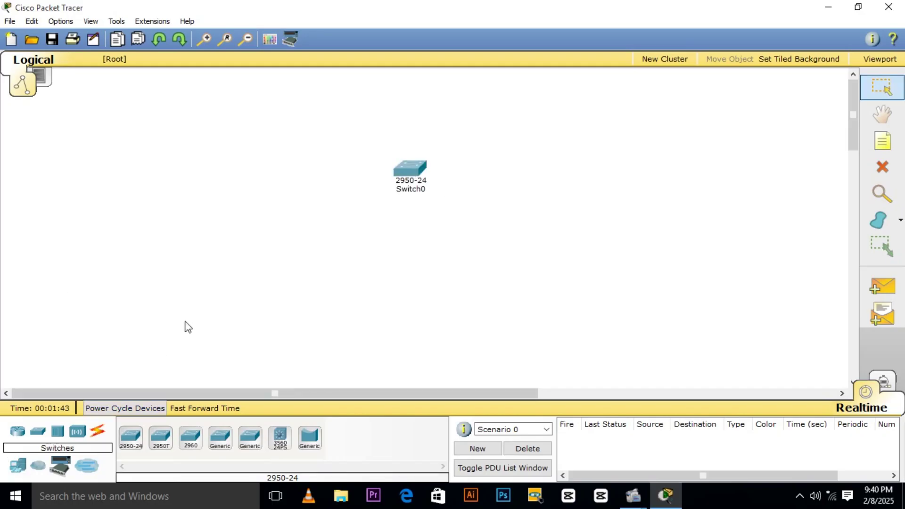
# Place four generic PCs around the switch, then move the switch down to the centre between them.
pyautogui.click(19, 467)
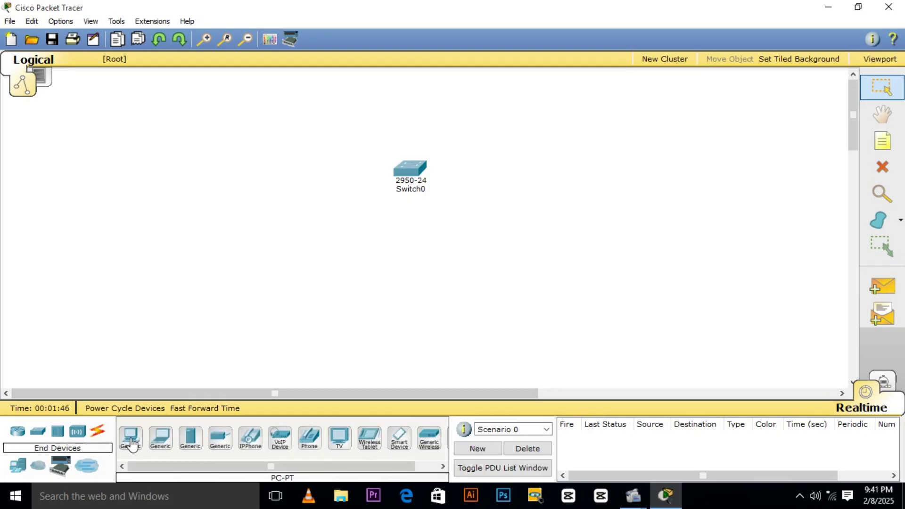
pyautogui.click(131, 441)
pyautogui.click(132, 443)
pyautogui.click(131, 441)
pyautogui.click(269, 117)
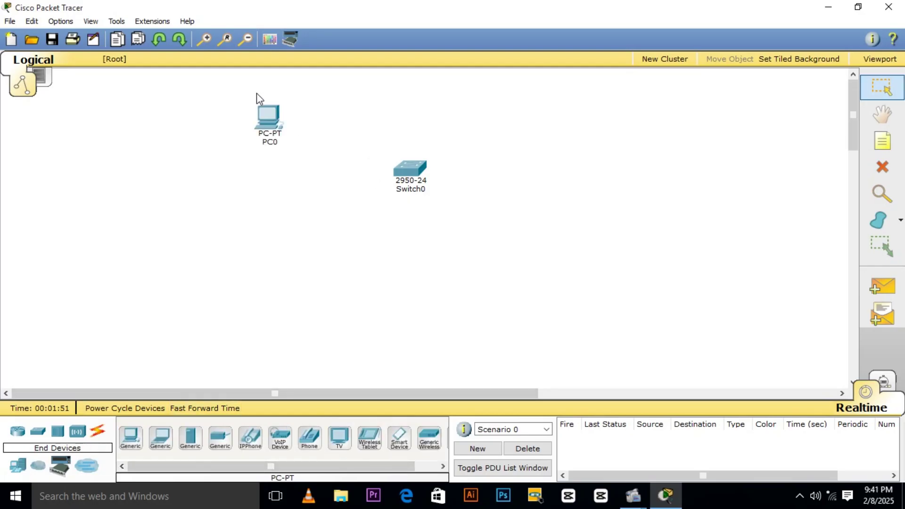
pyautogui.click(131, 441)
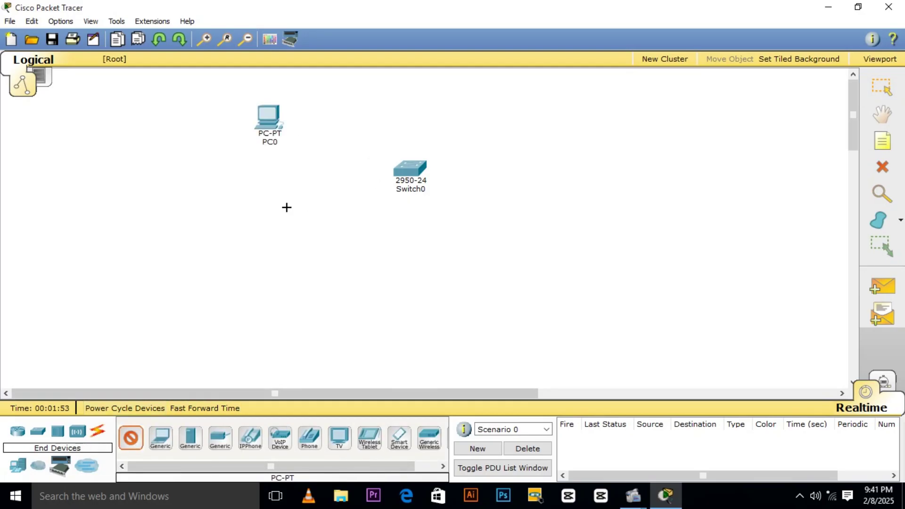
pyautogui.click(283, 294)
pyautogui.click(495, 108)
pyautogui.click(546, 287)
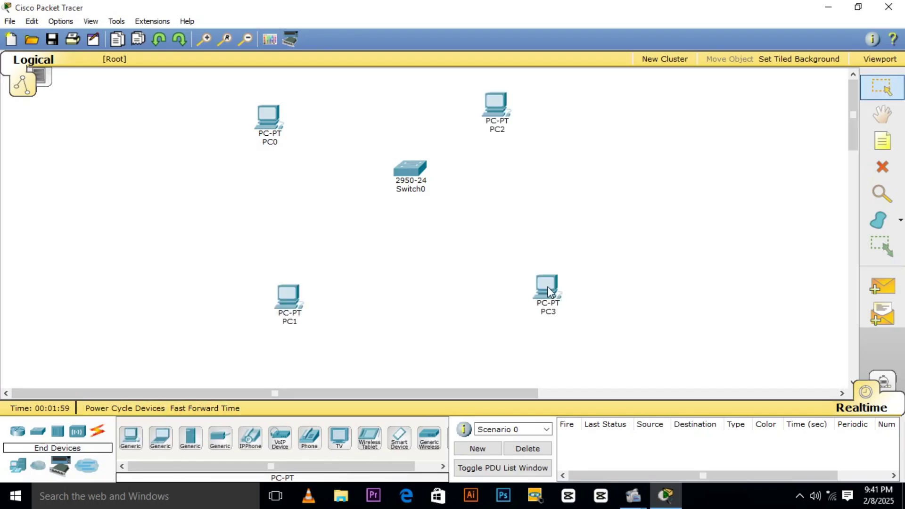
pyautogui.moveTo(413, 168); pyautogui.dragTo(413, 207)
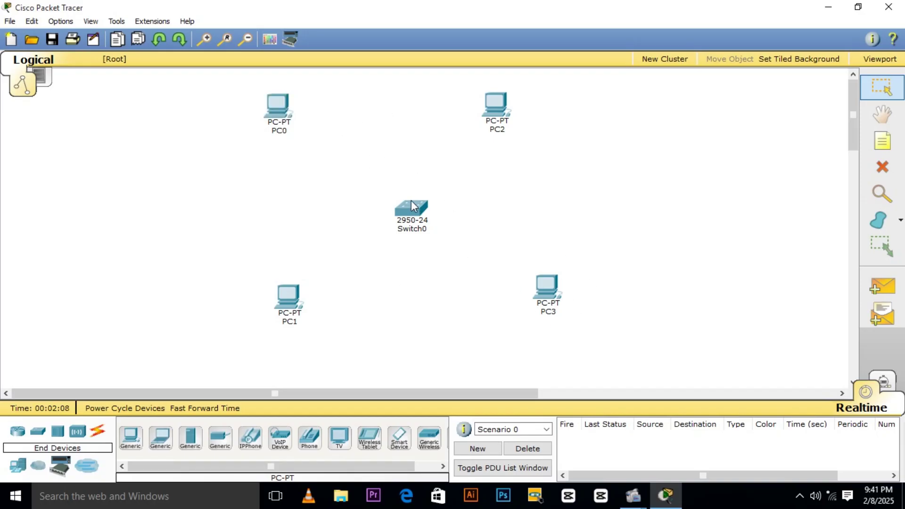
# Connect the switch to PC3 and to PC1 using the automatically chosen connection type.
pyautogui.click(99, 433)
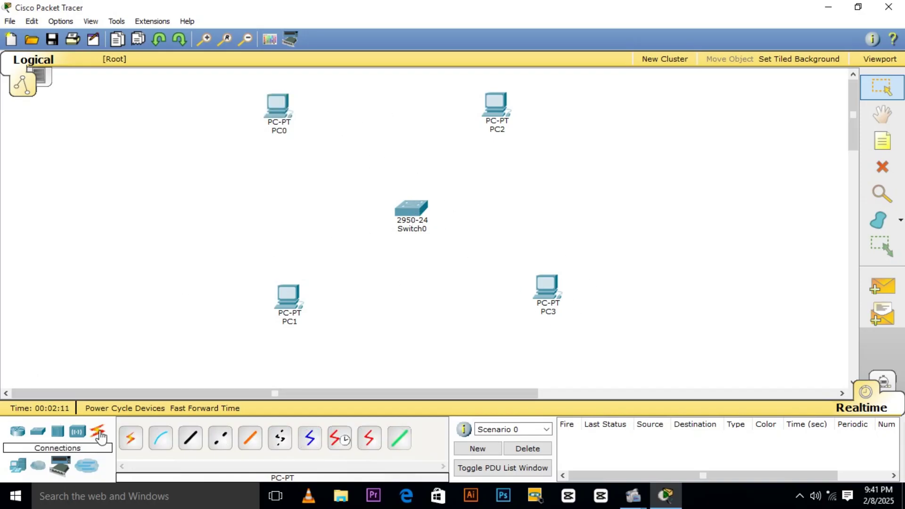
pyautogui.click(131, 438)
pyautogui.click(417, 211)
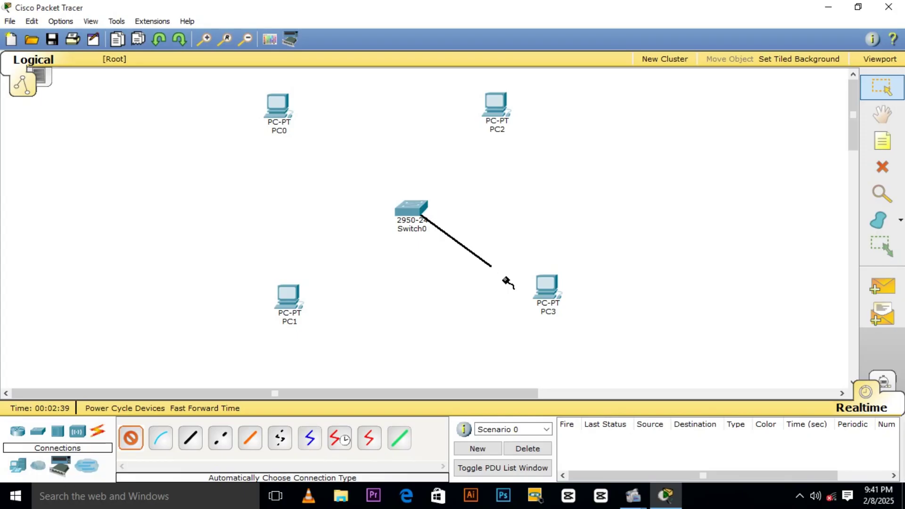
pyautogui.click(545, 292)
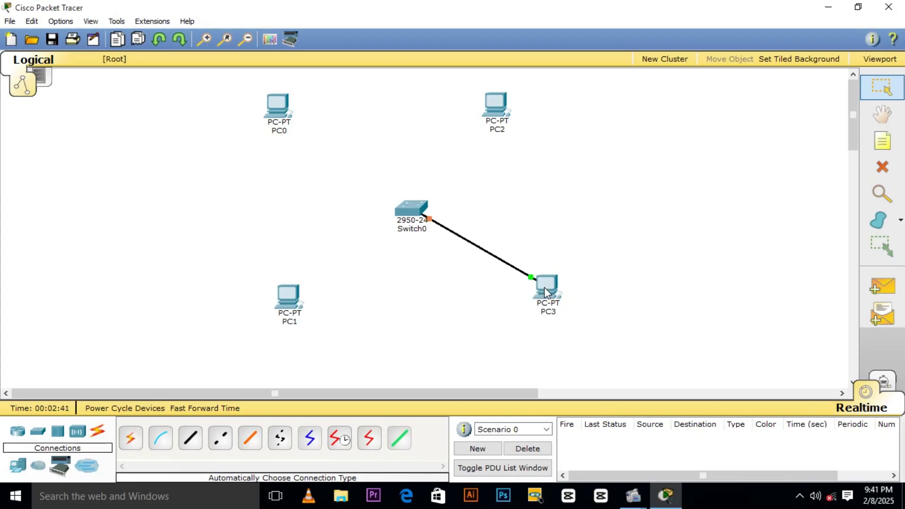
pyautogui.click(131, 438)
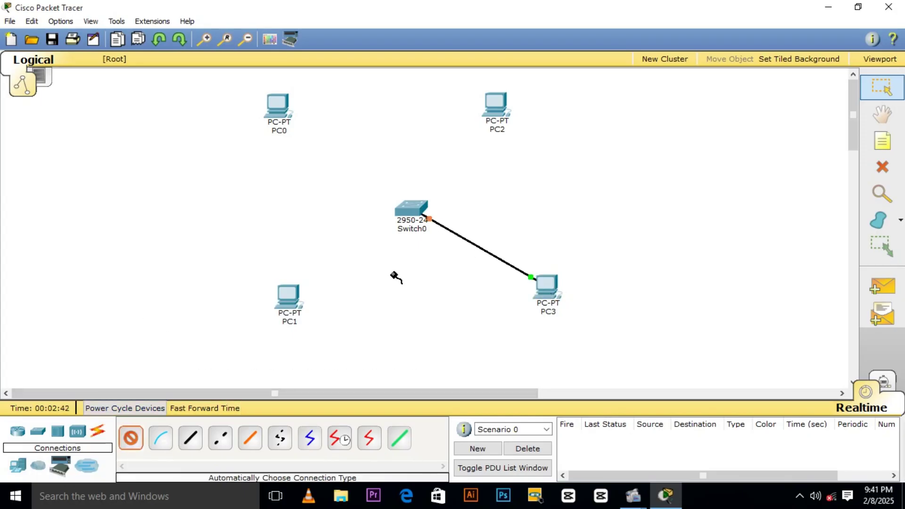
pyautogui.click(423, 214)
pyautogui.click(286, 308)
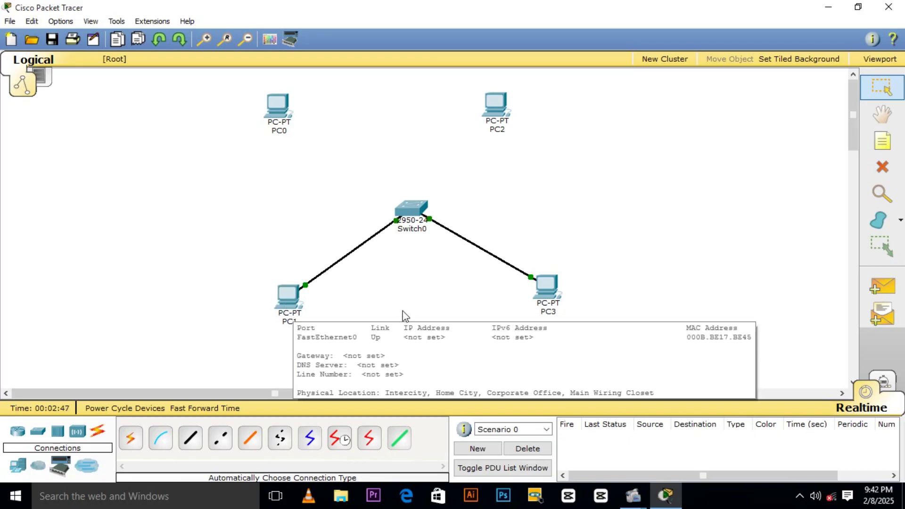
# Delete the links from the switch to PC3 and PC1.
pyautogui.click(881, 166)
pyautogui.click(490, 255)
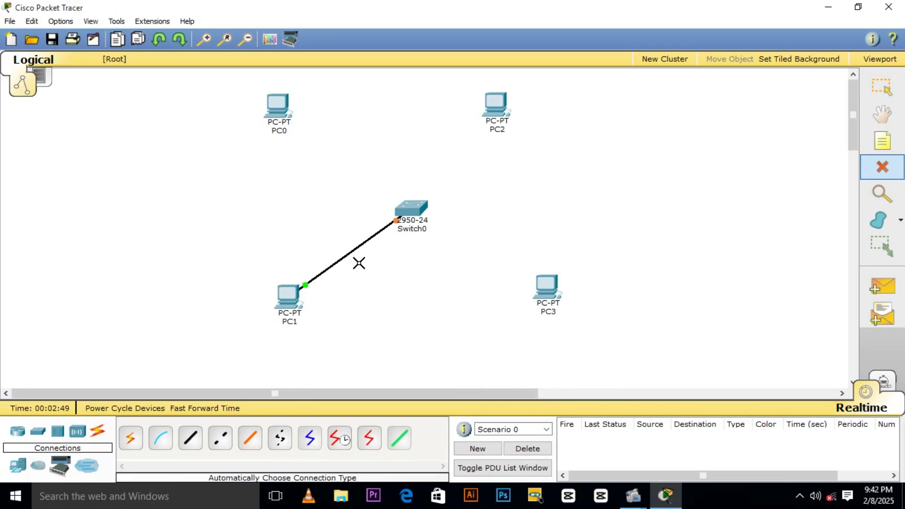
pyautogui.click(334, 265)
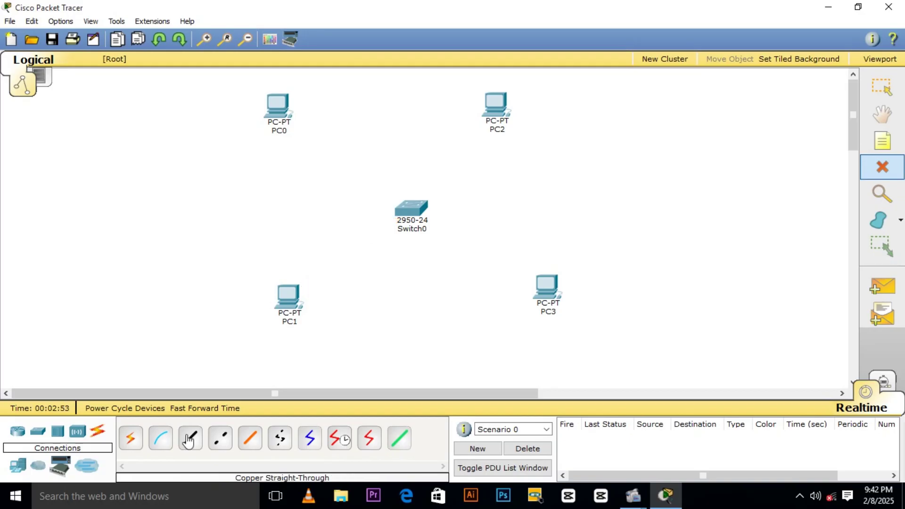
# Connect the switch's FastEthernet0/1 port to PC1's FastEthernet0 port with a copper straight-through cable.
pyautogui.click(189, 441)
pyautogui.click(412, 209)
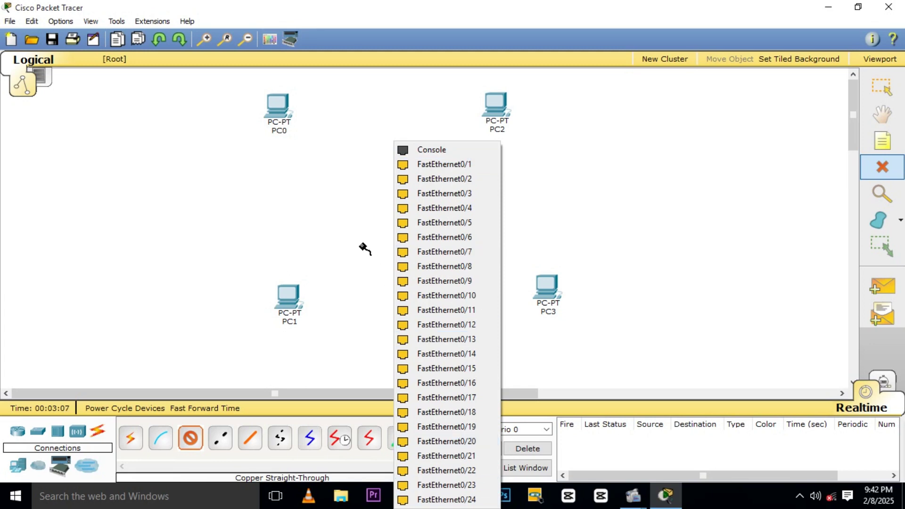
pyautogui.click(358, 220)
pyautogui.click(417, 212)
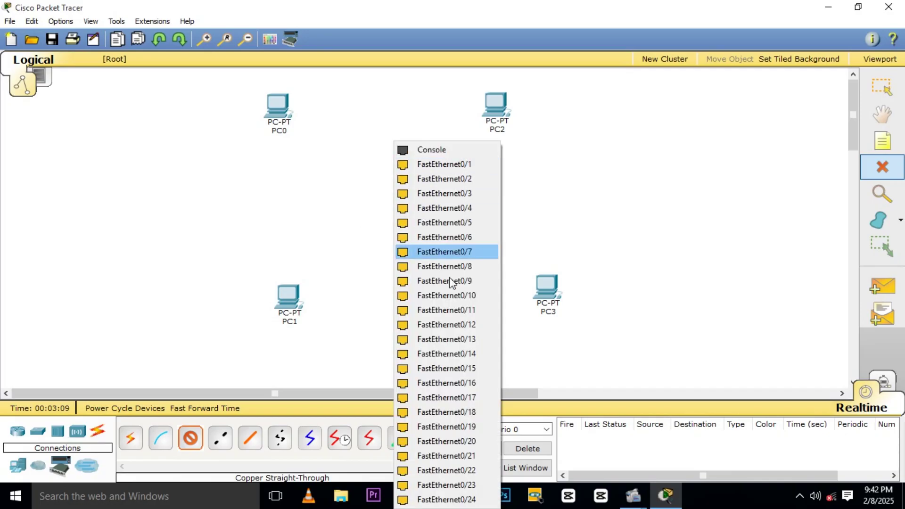
pyautogui.click(456, 167)
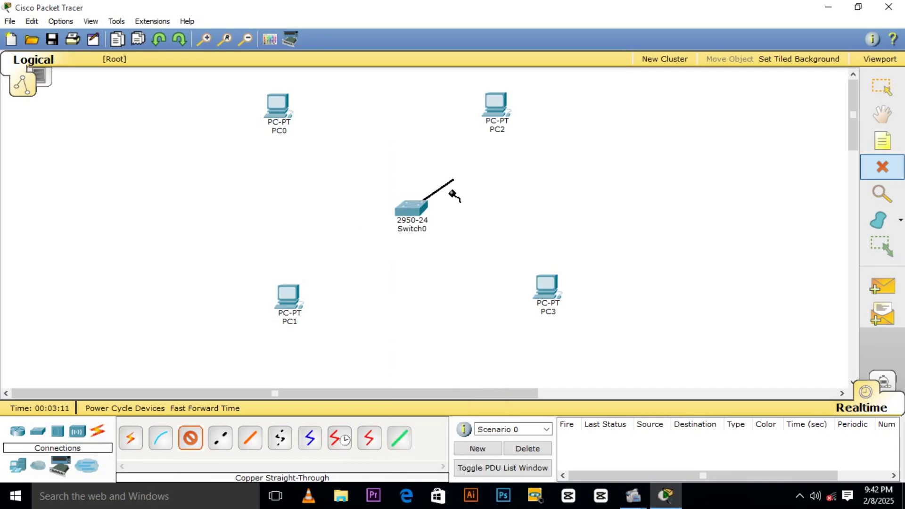
pyautogui.click(289, 305)
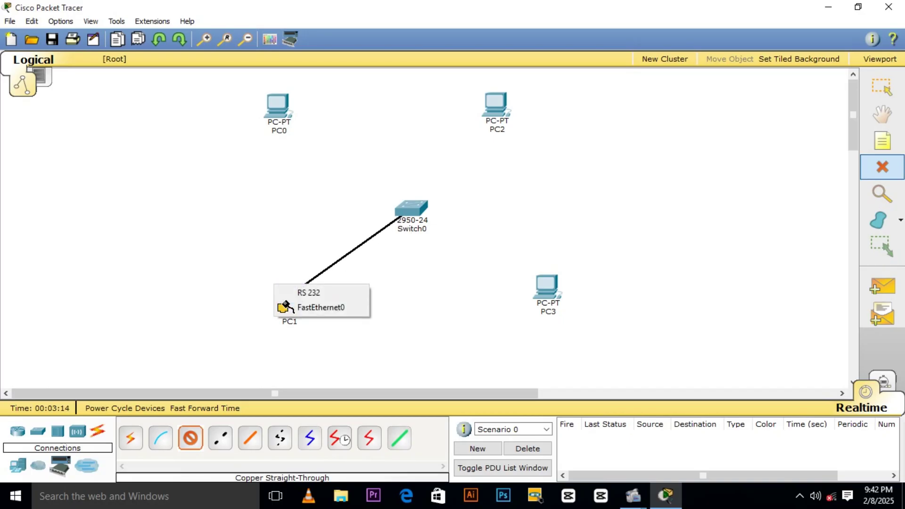
pyautogui.click(327, 306)
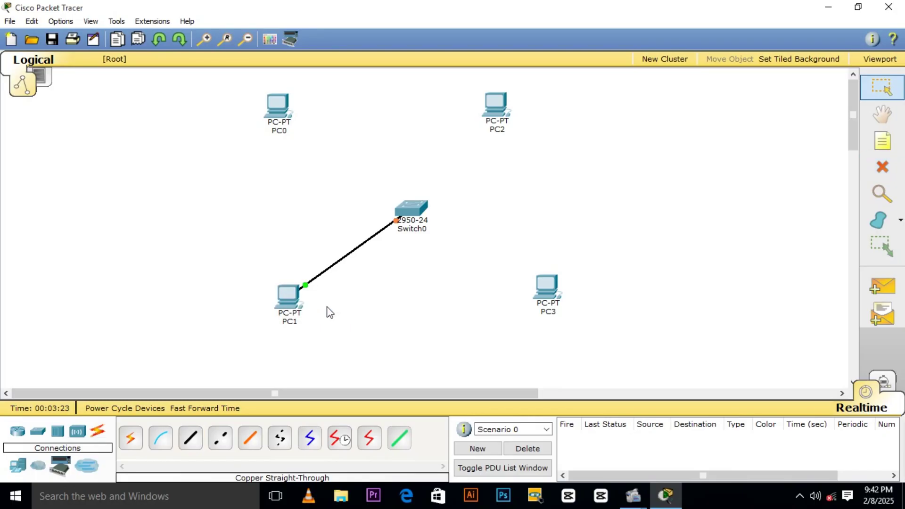
# Connect the switch's FastEthernet0/2 port to PC3's FastEthernet0 port with a copper straight-through cable.
pyautogui.click(190, 438)
pyautogui.click(415, 208)
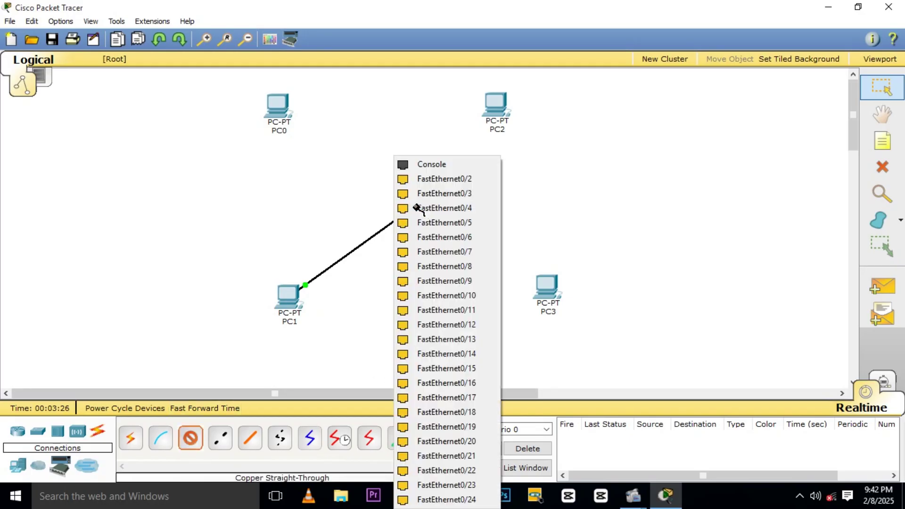
pyautogui.click(468, 181)
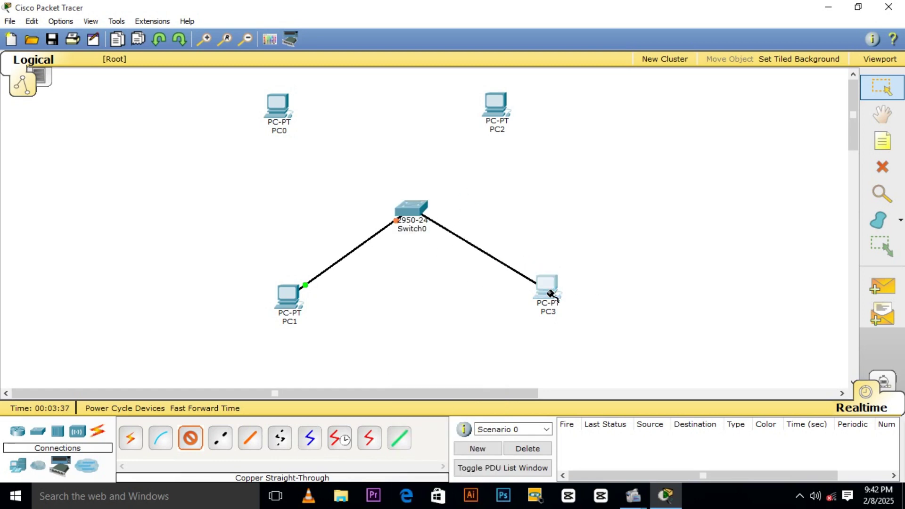
pyautogui.click(535, 279)
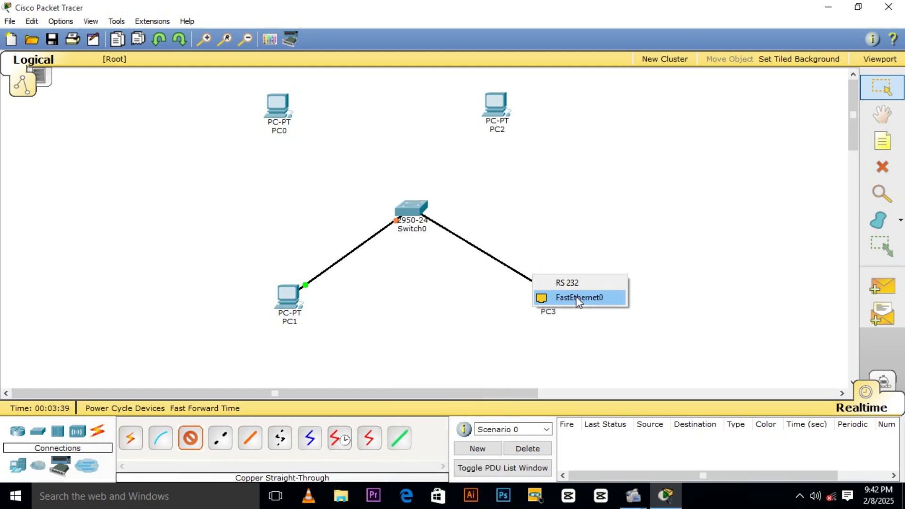
pyautogui.click(576, 297)
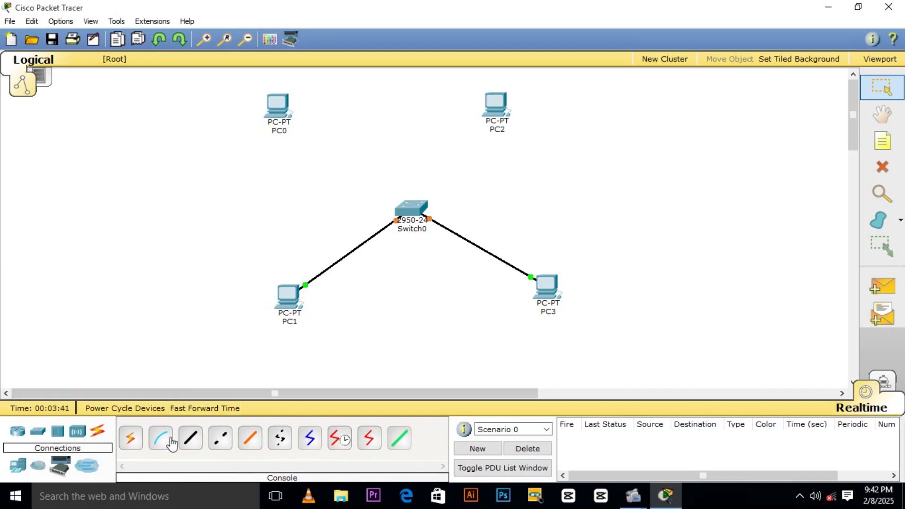
# Connect the switch's FastEthernet0/3 port to PC2's FastEthernet0 port with a copper straight-through cable.
pyautogui.click(190, 438)
pyautogui.click(411, 210)
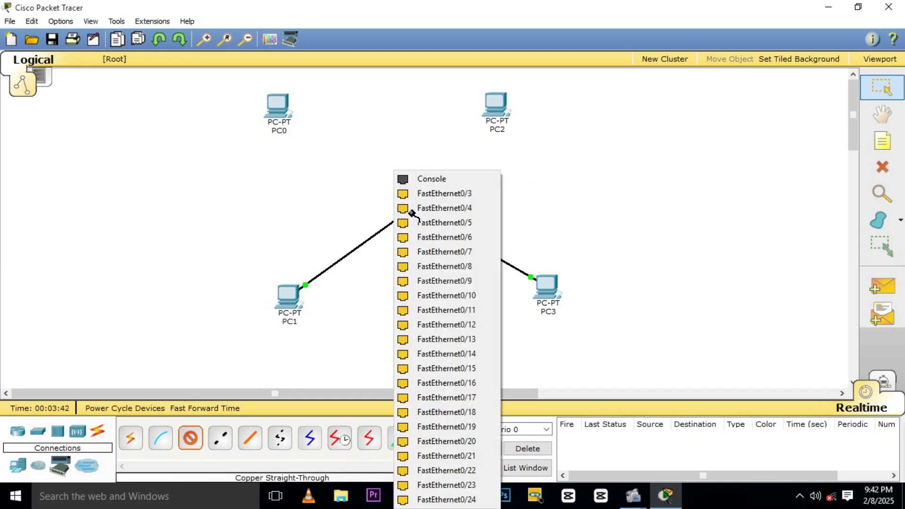
pyautogui.click(460, 194)
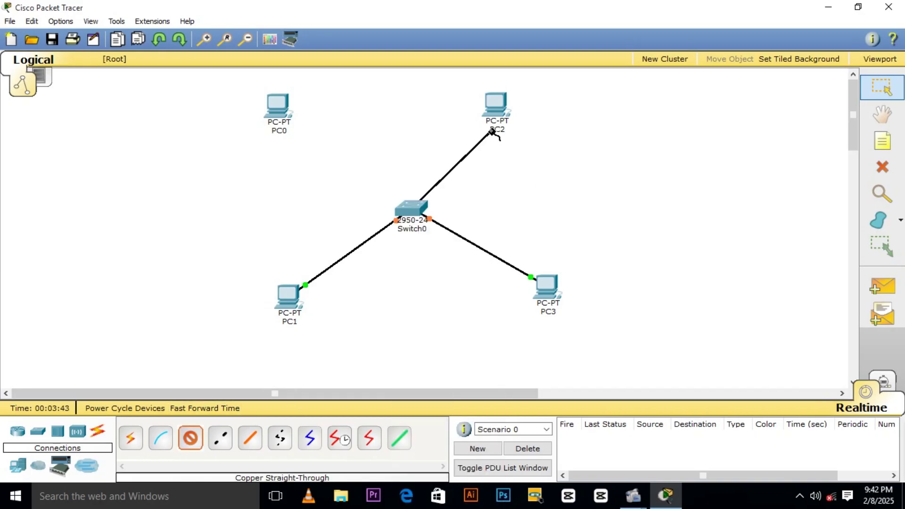
pyautogui.click(499, 104)
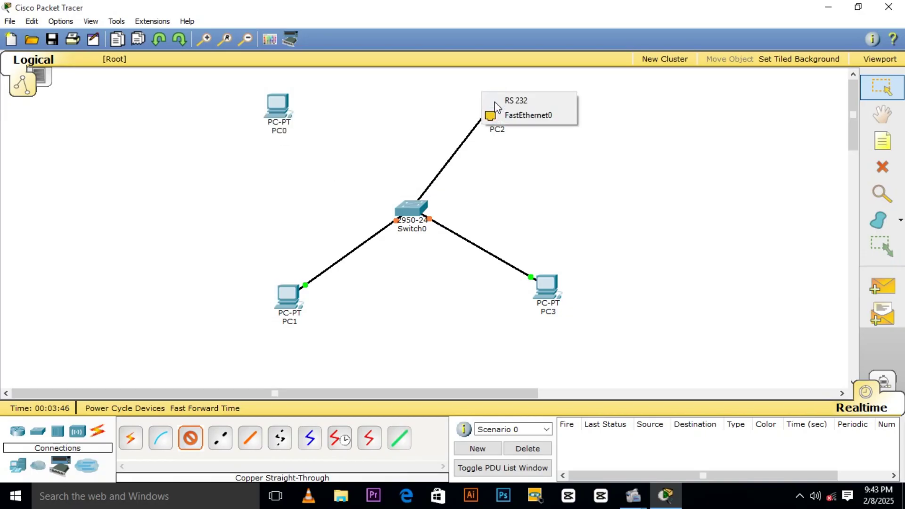
pyautogui.click(535, 116)
# Connect the switch's FastEthernet0/4 port to PC0's FastEthernet0 port with a copper straight-through cable.
pyautogui.click(191, 438)
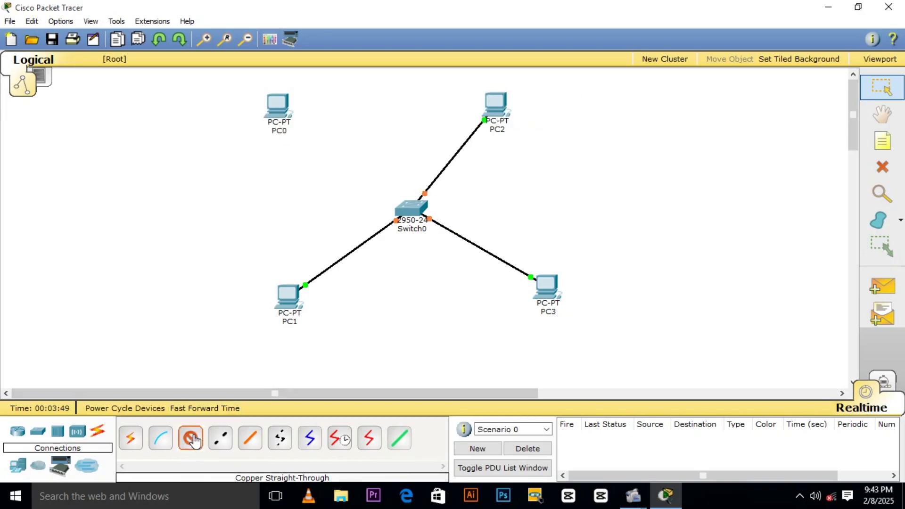
pyautogui.click(415, 207)
pyautogui.click(463, 208)
pyautogui.click(270, 103)
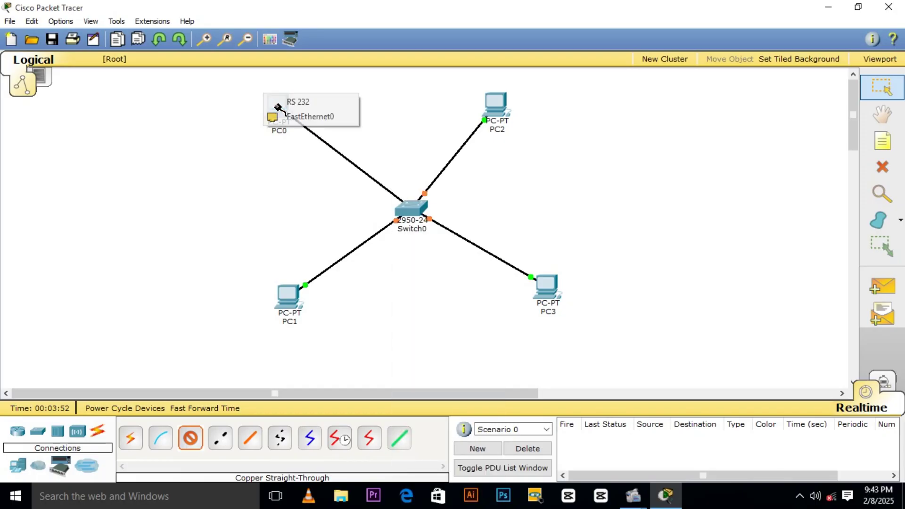
pyautogui.click(321, 121)
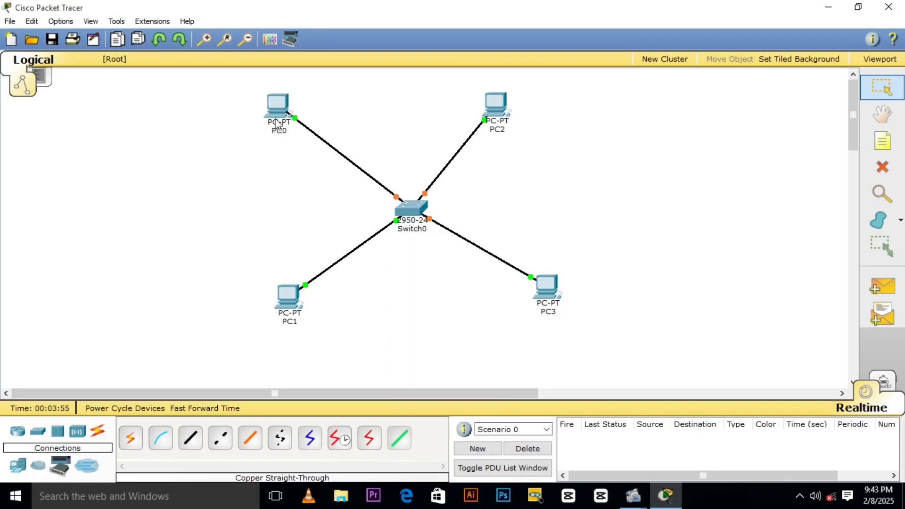
pyautogui.moveTo(277, 124)
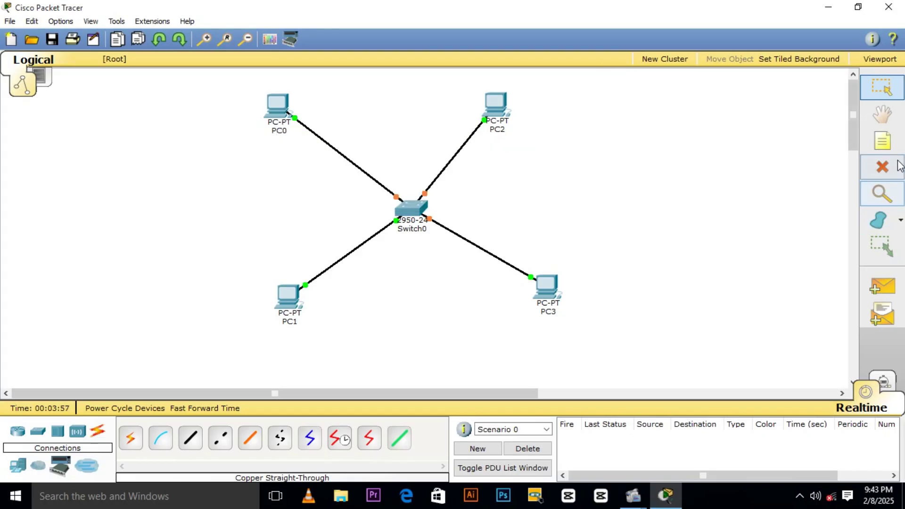
# Place a text note reading PC1 on the icon of the PC2 device.
pyautogui.click(882, 141)
pyautogui.click(493, 101)
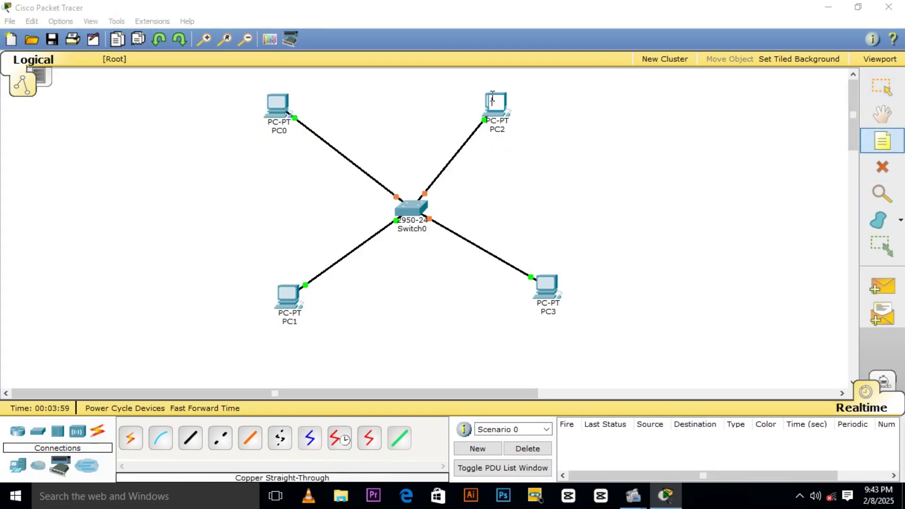
pyautogui.write('PC1')
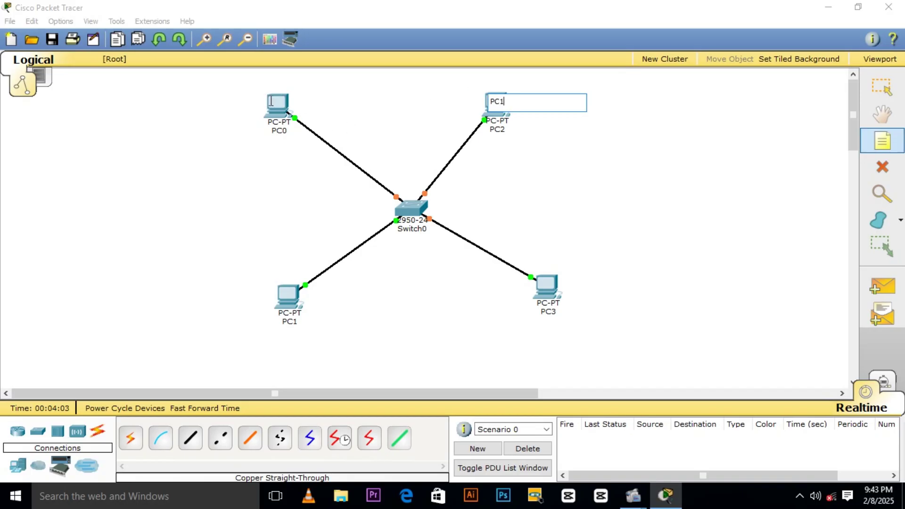
pyautogui.click(271, 105)
pyautogui.click(650, 91)
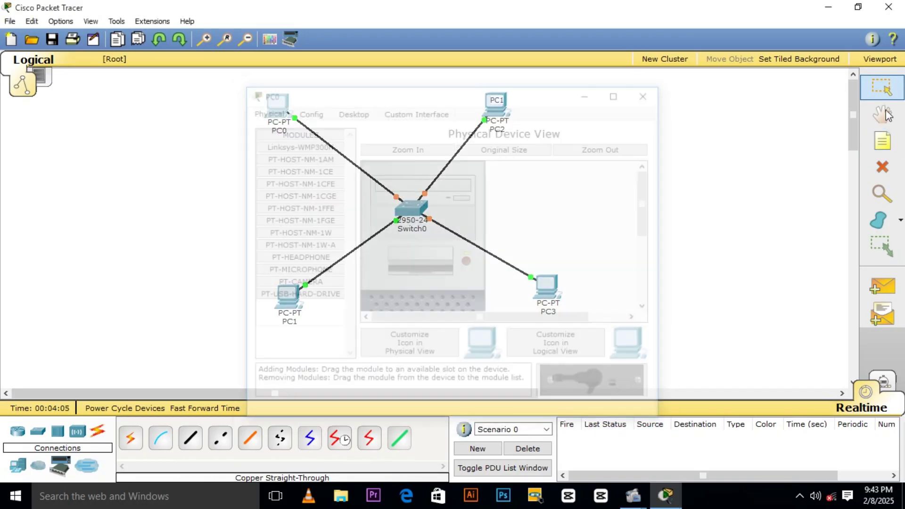
# Place a text note reading PC2 on the icon of the PC0 device.
pyautogui.click(883, 149)
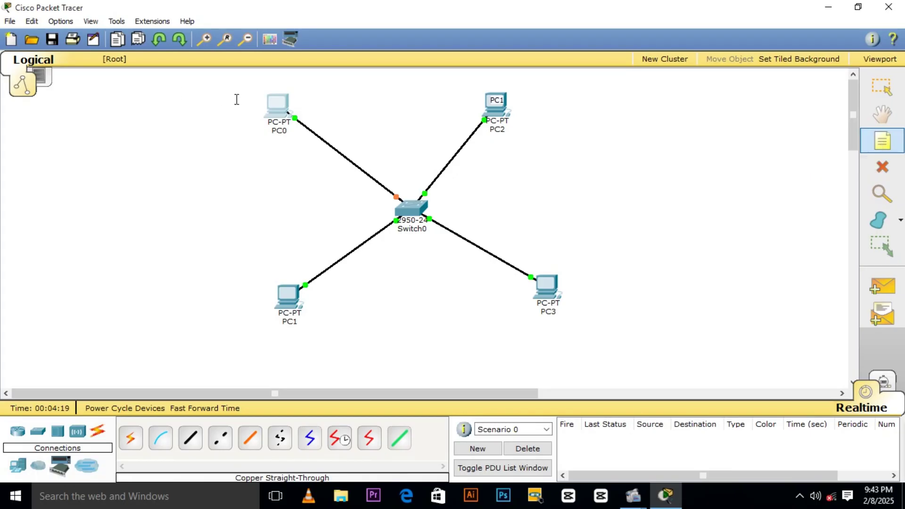
pyautogui.click(269, 103)
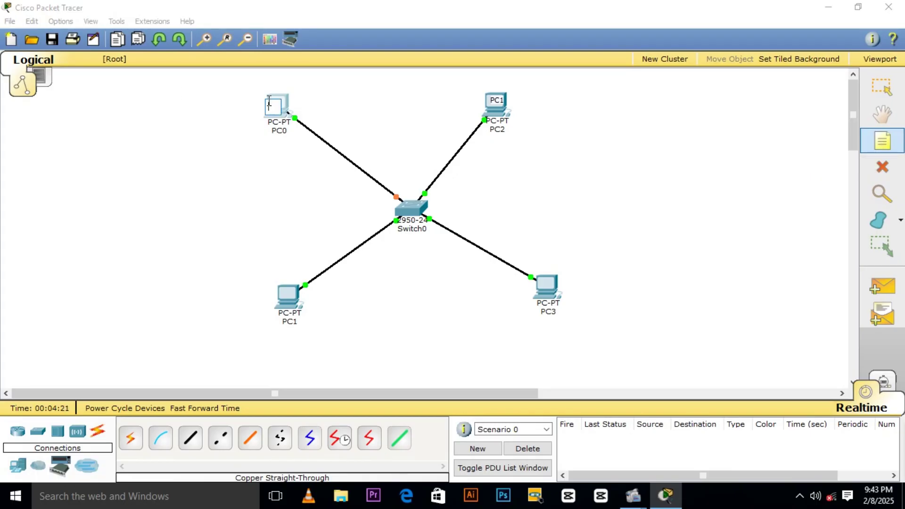
pyautogui.write('PC2')
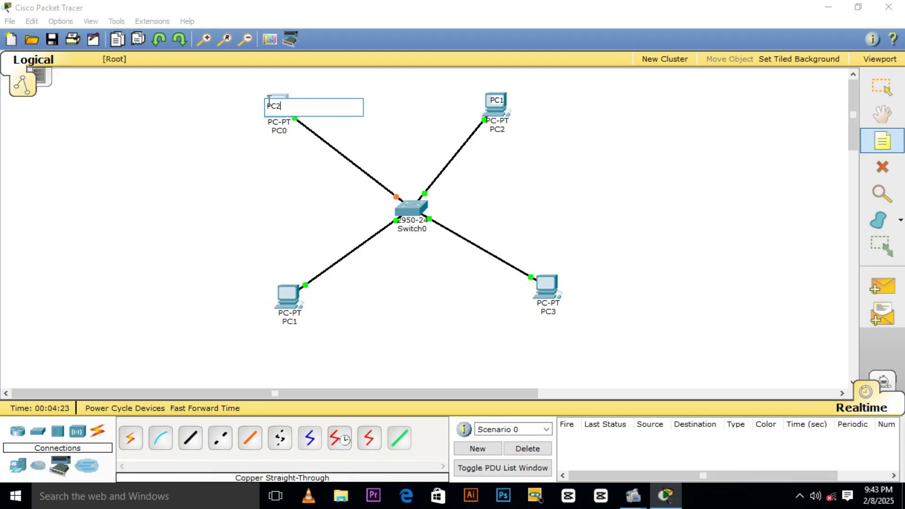
pyautogui.click(885, 94)
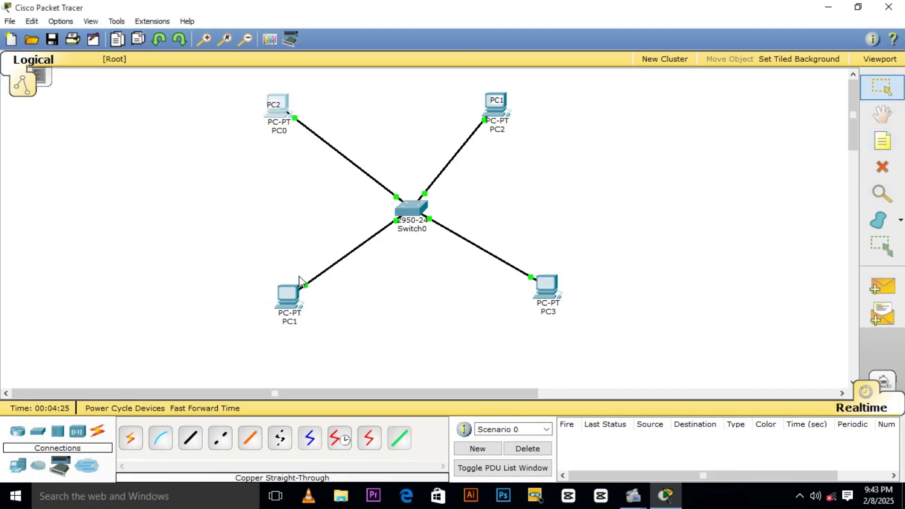
# Place a text note reading PC3 on the icon of the PC1 device, keeping all existing items.
pyautogui.click(282, 295)
pyautogui.write('PC3')
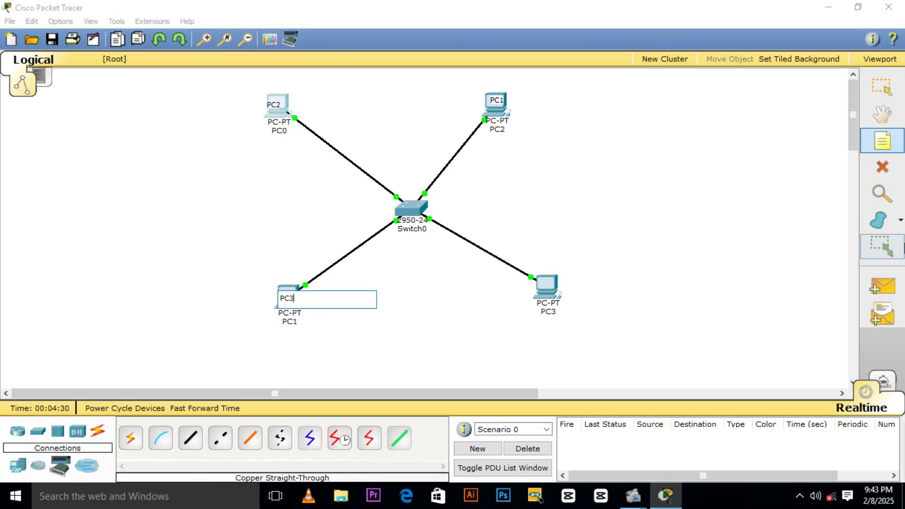
pyautogui.click(881, 87)
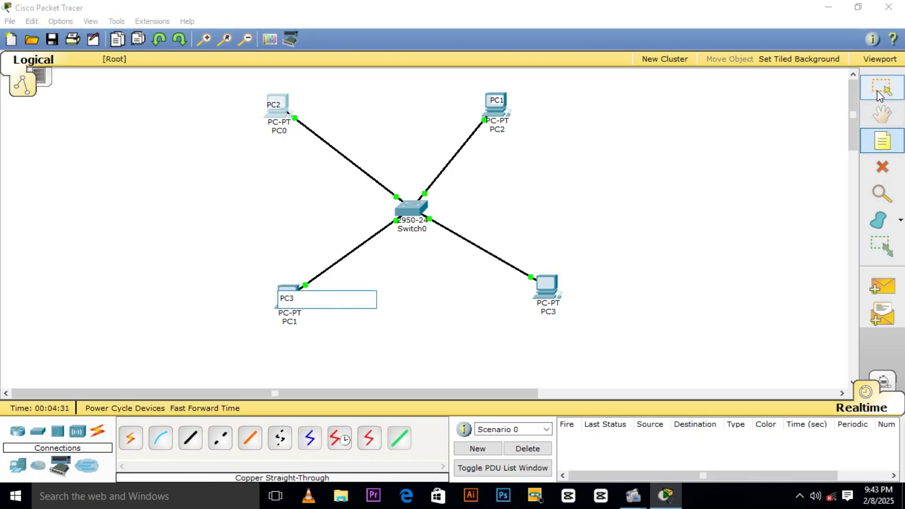
pyautogui.click(890, 160)
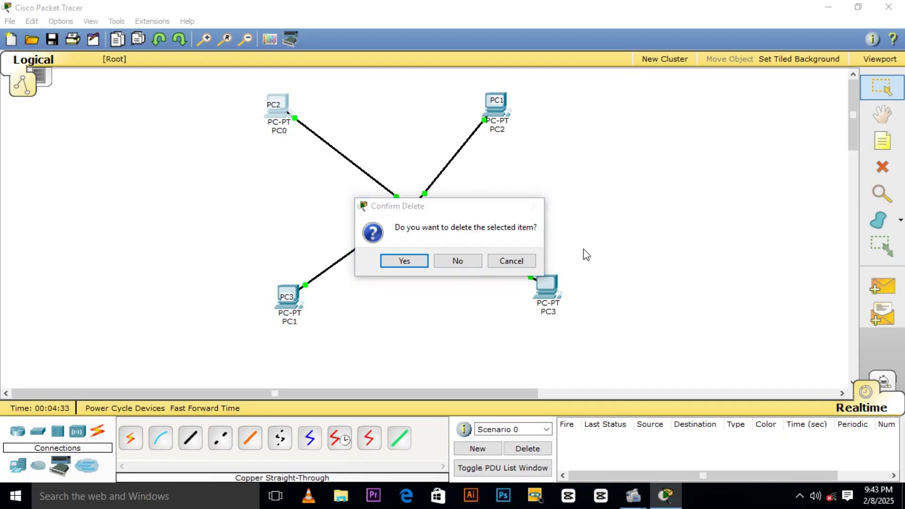
pyautogui.click(507, 262)
# Place a text note reading PC4 on the icon of the PC3 device and shift the switch slightly towards PC0.
pyautogui.click(881, 140)
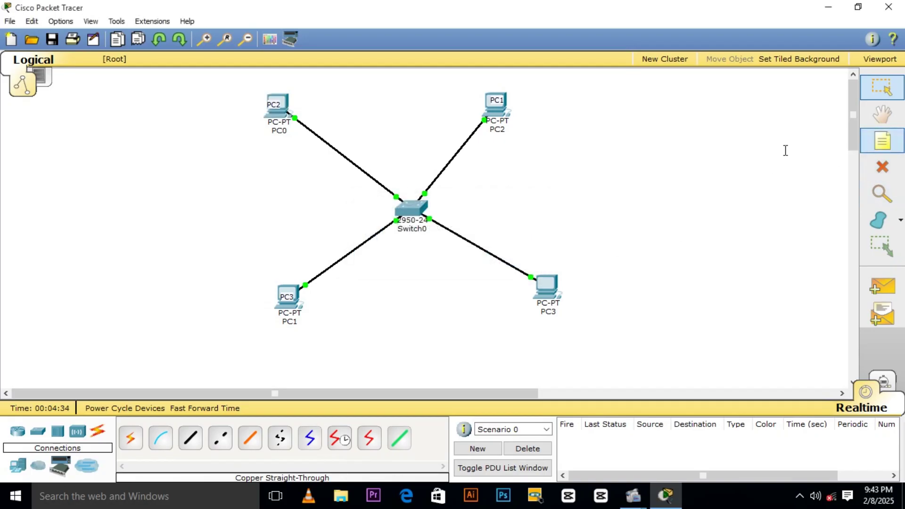
pyautogui.click(539, 278)
pyautogui.write('PC')
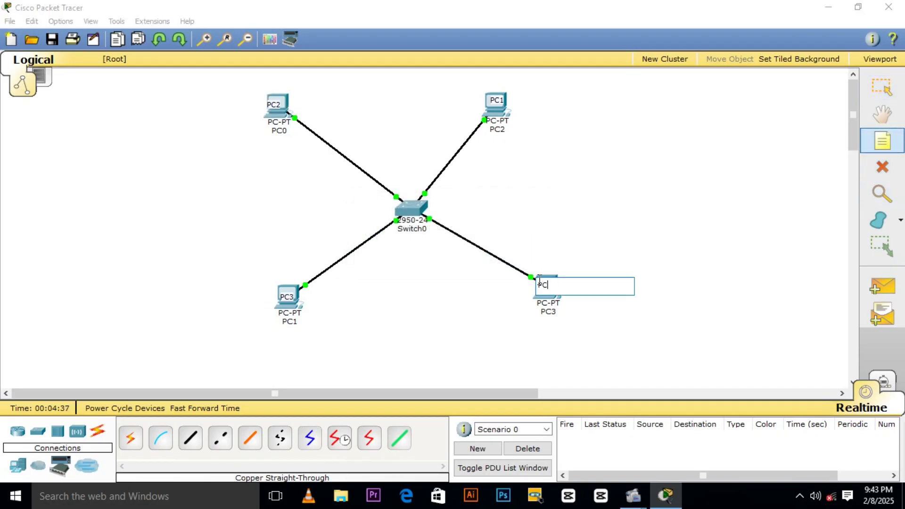
pyautogui.write('4')
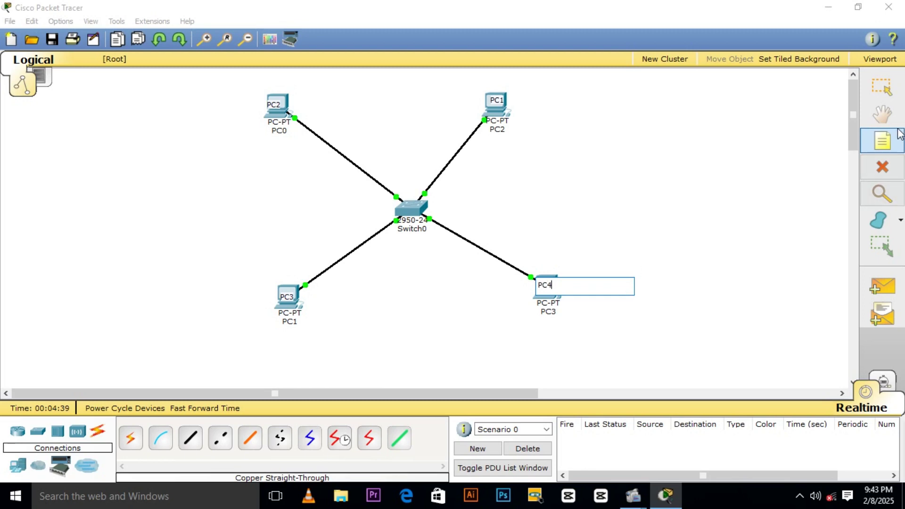
pyautogui.click(889, 87)
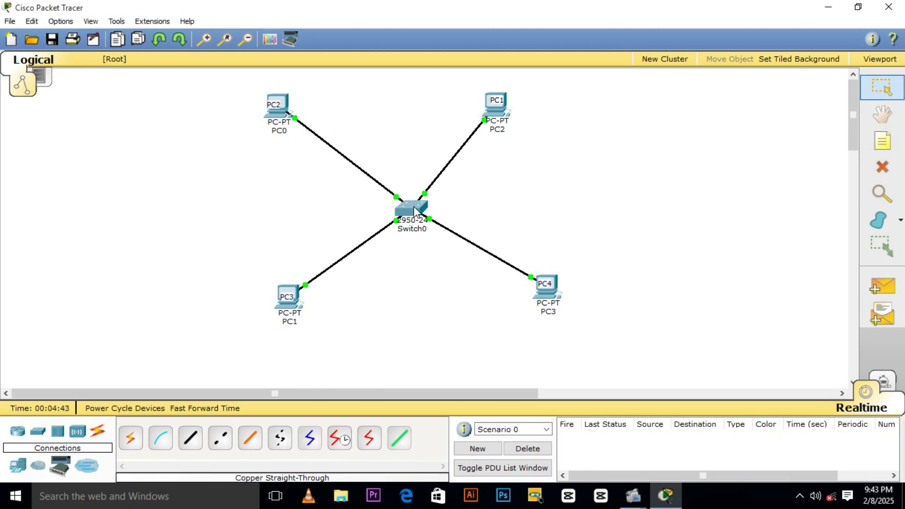
pyautogui.moveTo(414, 210); pyautogui.dragTo(396, 202)
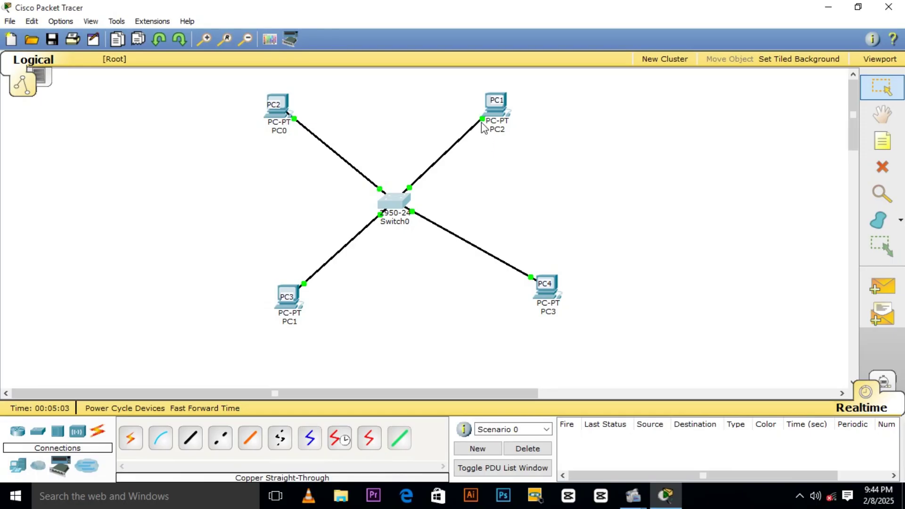
# Add a note reading LOCAL AREA NETWORK USING STATIC IP ADDRESS in the empty area beside the switch, between the PC2 and PC3 devices.
pyautogui.moveTo(482, 122)
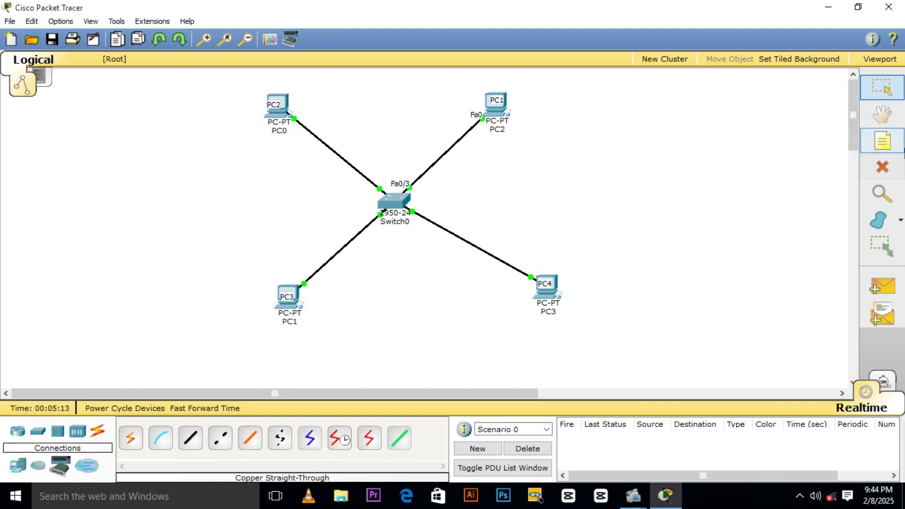
pyautogui.click(901, 149)
pyautogui.click(552, 169)
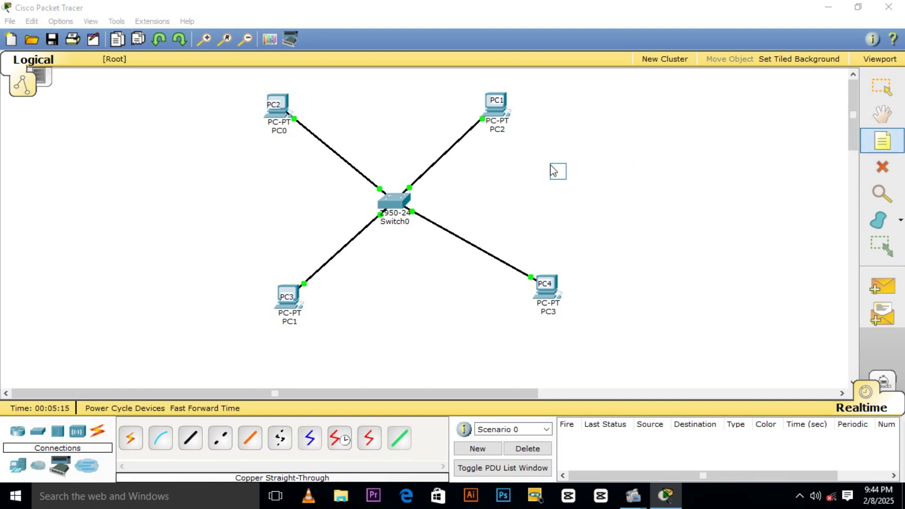
pyautogui.write('LOCAL')
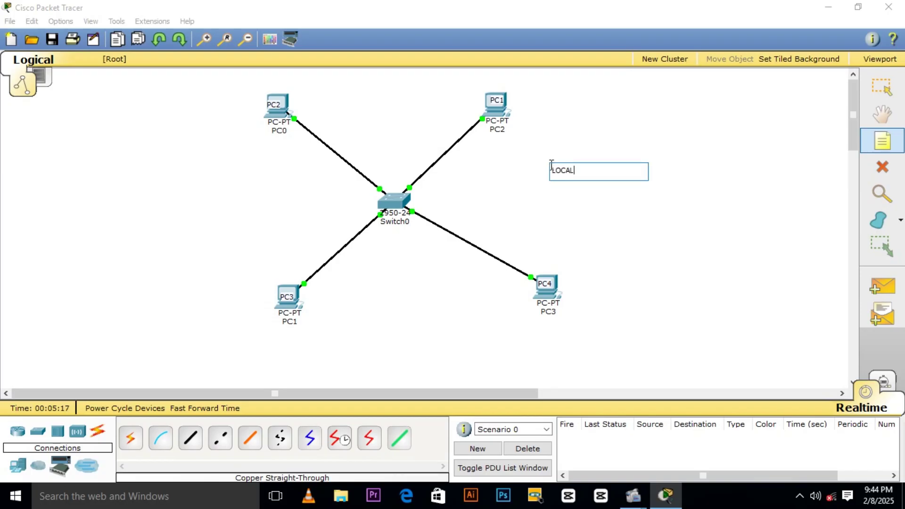
pyautogui.write(' ARE A NETWORK USIN')
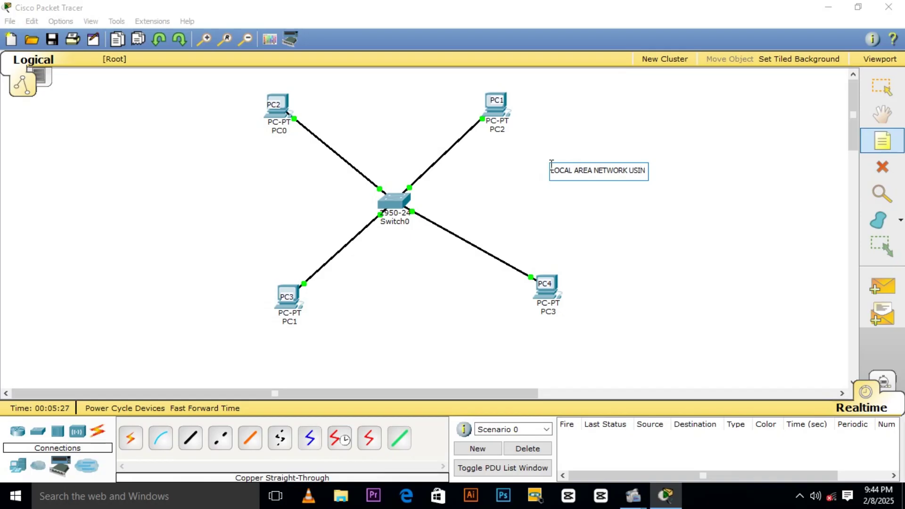
pyautogui.write('G I')
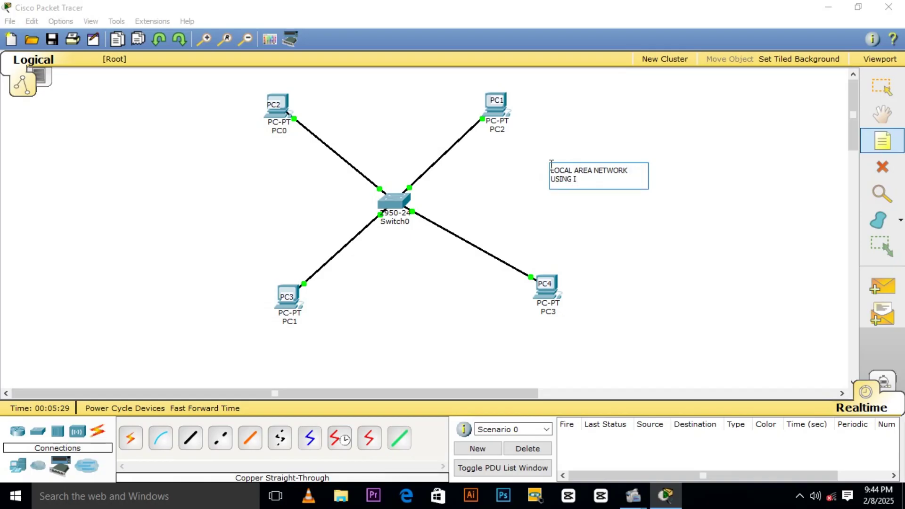
pyautogui.write('P ADDRESSS')
pyautogui.press('BackSpace')
pyautogui.write('STATIC')
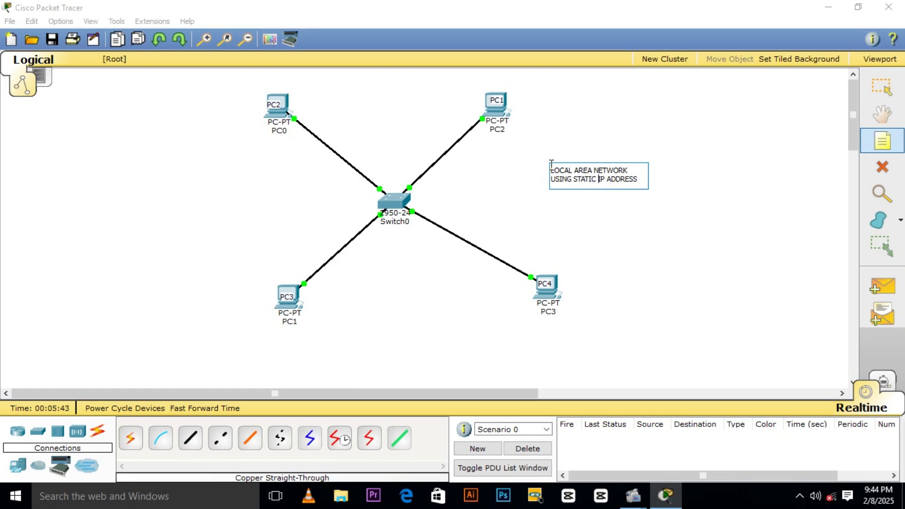
pyautogui.press('Escape')
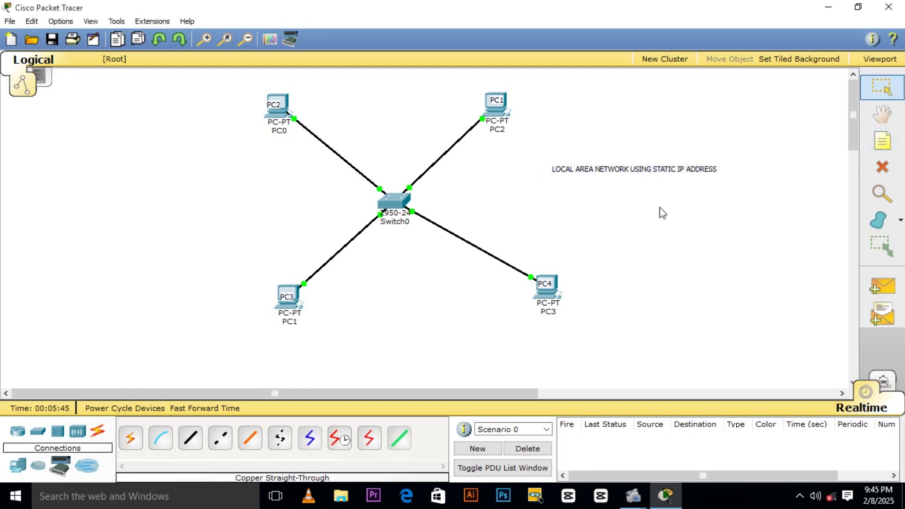
pyautogui.moveTo(662, 170); pyautogui.dragTo(630, 186)
pyautogui.click(623, 250)
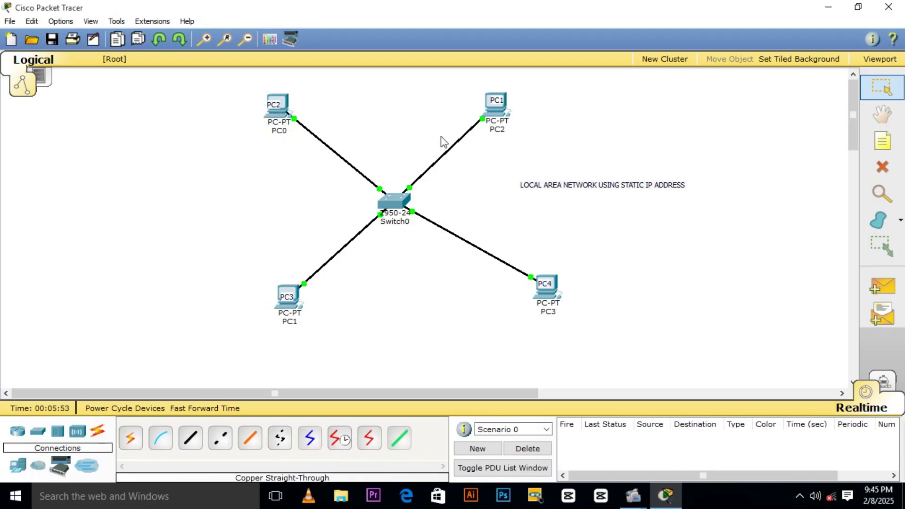
# Add a text note with the network address 192.168.0.0 in the empty area beside the PC2 device.
pyautogui.moveTo(556, 301)
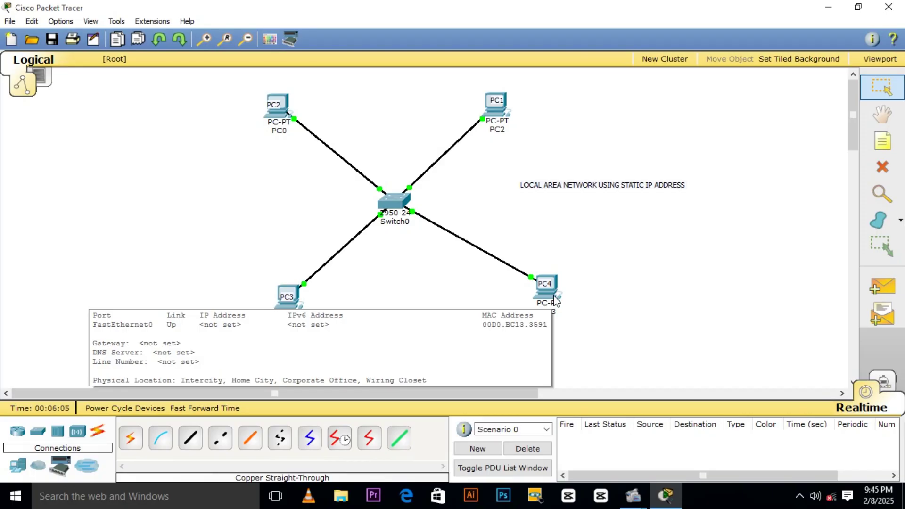
pyautogui.click(882, 140)
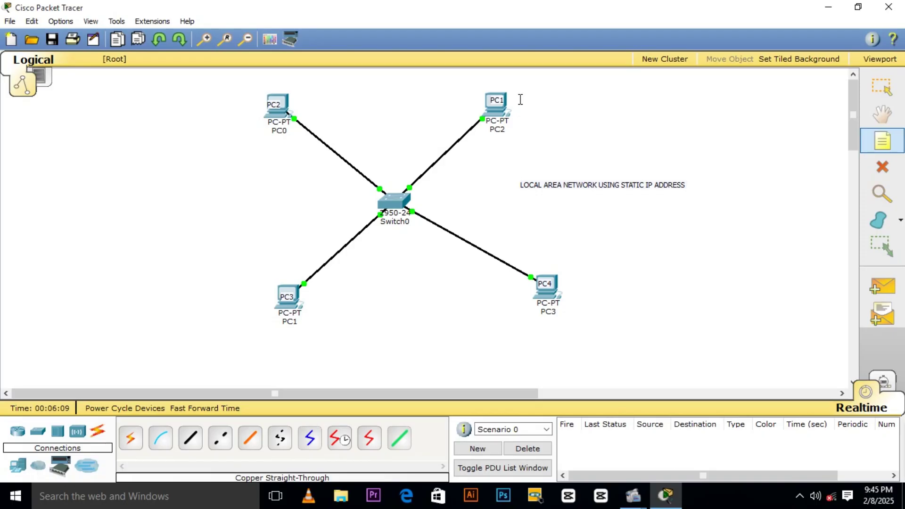
pyautogui.click(563, 110)
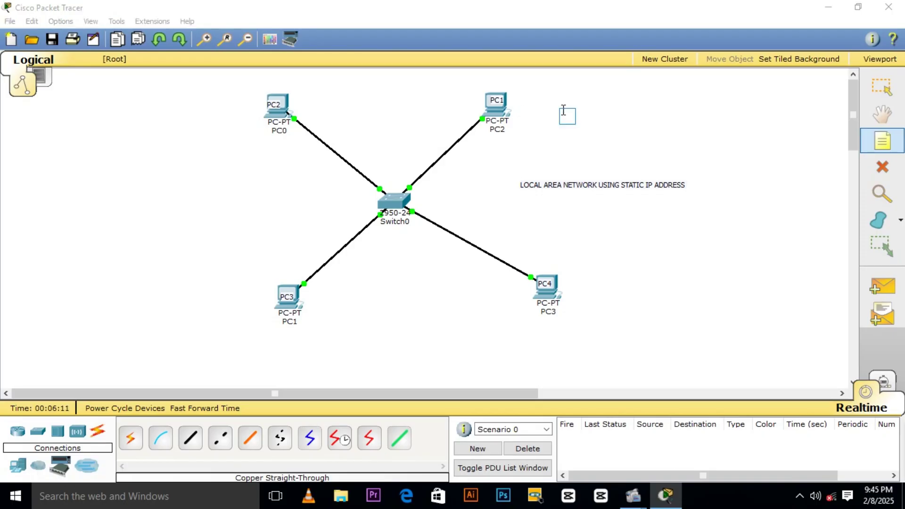
pyautogui.write('192.16')
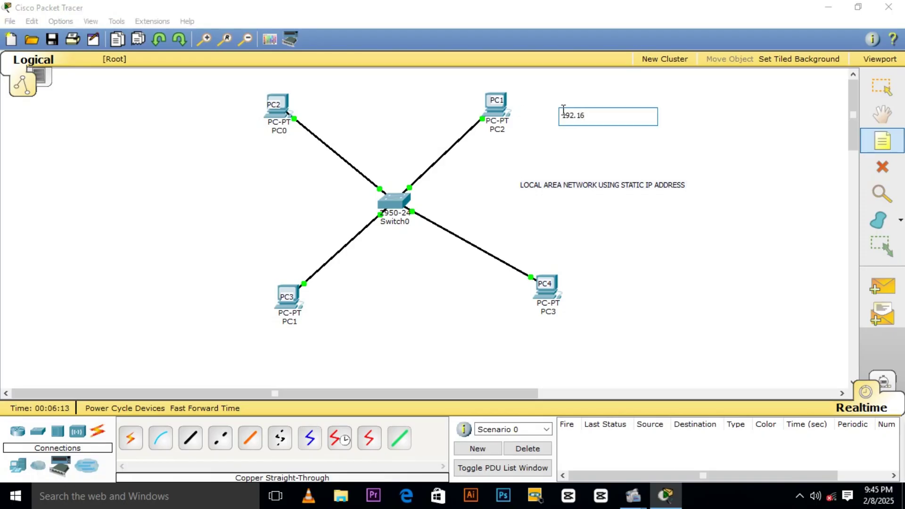
pyautogui.write('8.0.0')
pyautogui.click(863, 91)
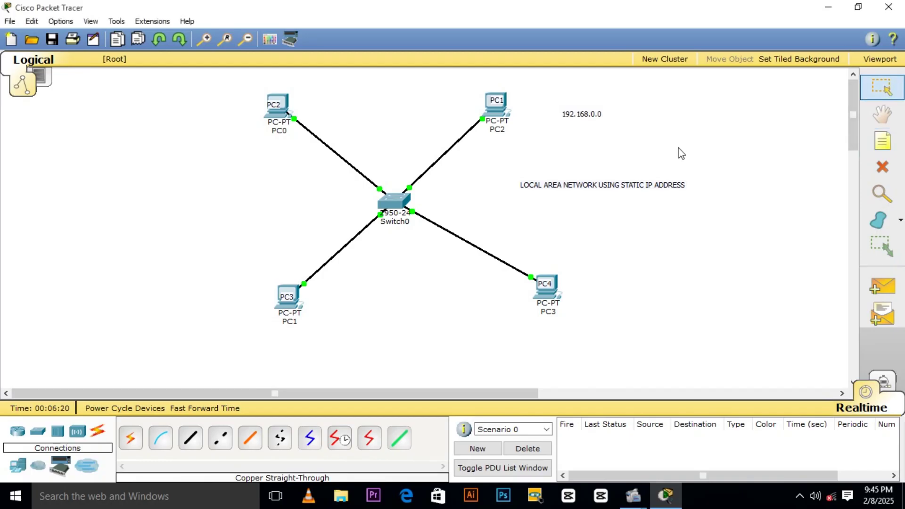
# Highlight the network portion and the last octet within the 192.168.0.0 note.
pyautogui.doubleClick(584, 116)
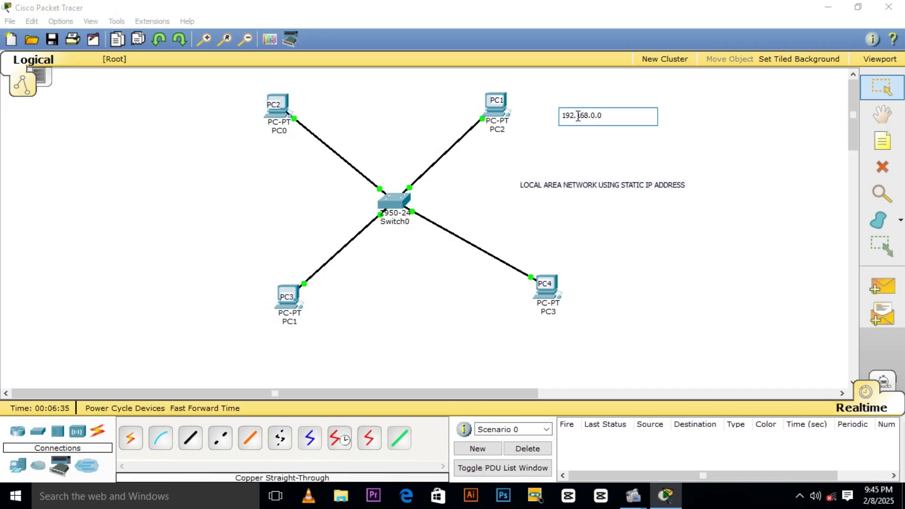
pyautogui.moveTo(595, 117); pyautogui.dragTo(561, 118)
pyautogui.click(605, 117)
pyautogui.doubleClick(601, 118)
pyautogui.click(605, 115)
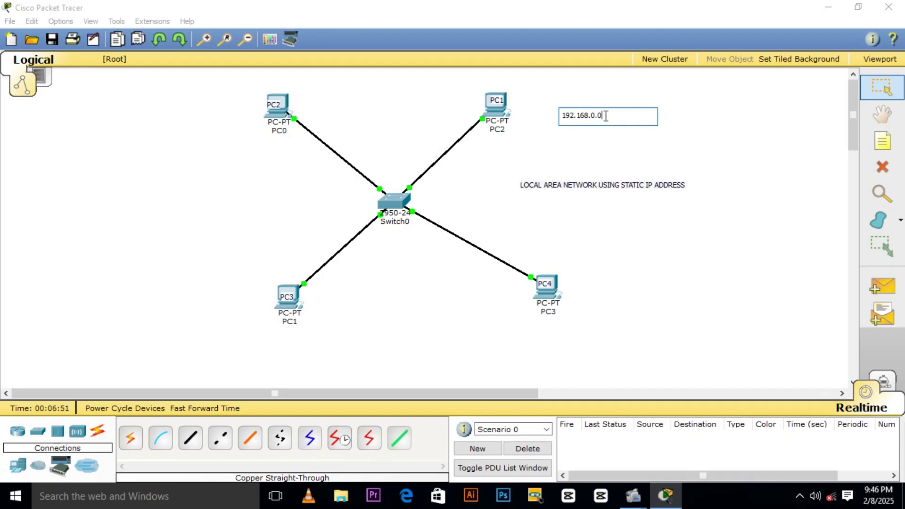
pyautogui.click(590, 138)
# Try 2, 3 and 4 as the last octet of the 192.168.0.0 note, and set it back to 0.
pyautogui.doubleClick(604, 116)
pyautogui.press('BackSpace')
pyautogui.write('2')
pyautogui.press('BackSpace')
pyautogui.press('BackSpace')
pyautogui.write('3')
pyautogui.press('BackSpace')
pyautogui.write('4')
pyautogui.press('BackSpace')
pyautogui.write('0')
pyautogui.click(824, 101)
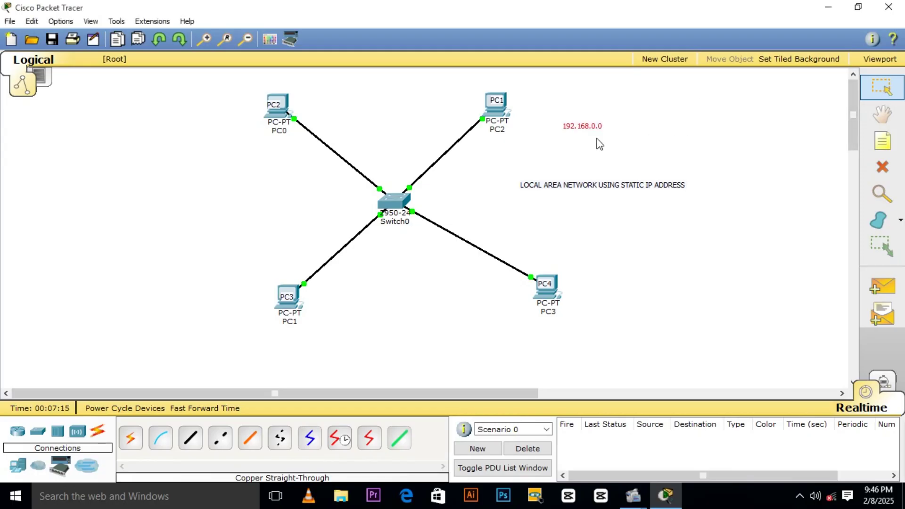
# Move the 192.168.0.0 note directly above the local area network title and add a note reading 192.168.0.2 beside the PC2 device.
pyautogui.moveTo(583, 127); pyautogui.dragTo(609, 168)
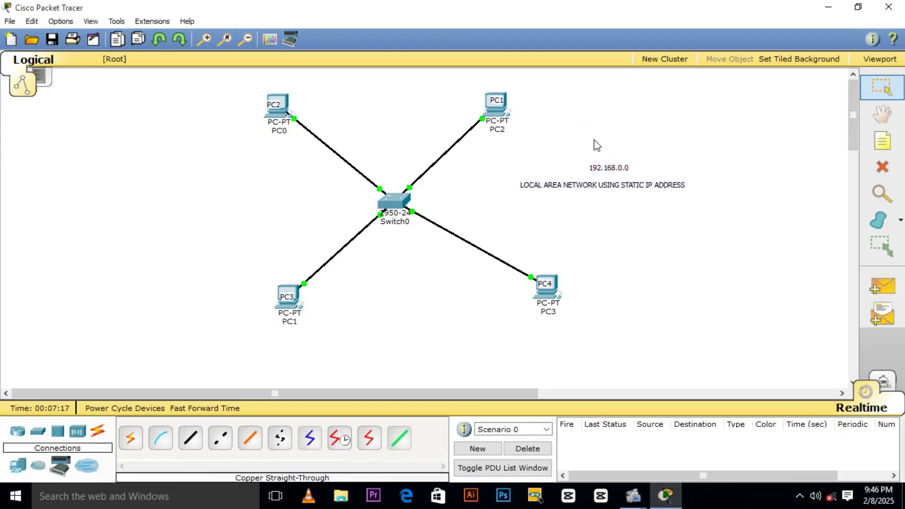
pyautogui.press('n')
pyautogui.click(512, 100)
pyautogui.write('19')
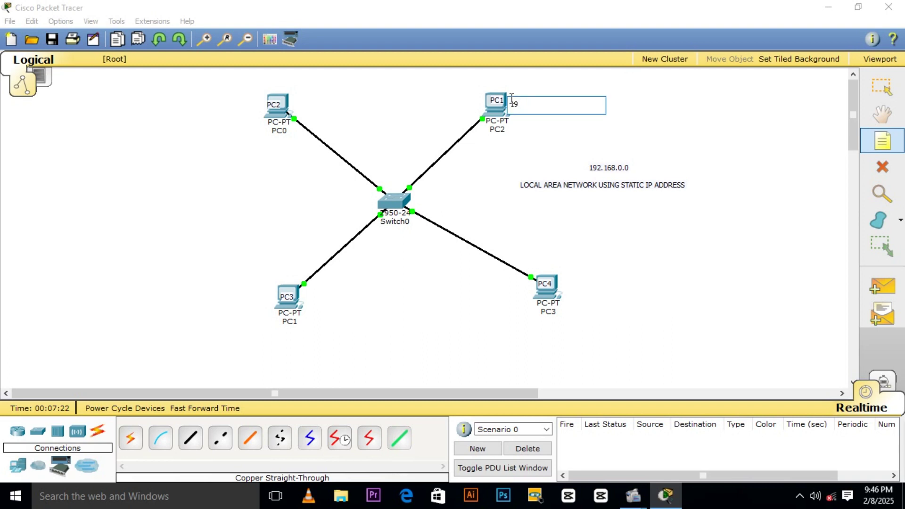
pyautogui.write('2.168.0.2')
pyautogui.click(881, 87)
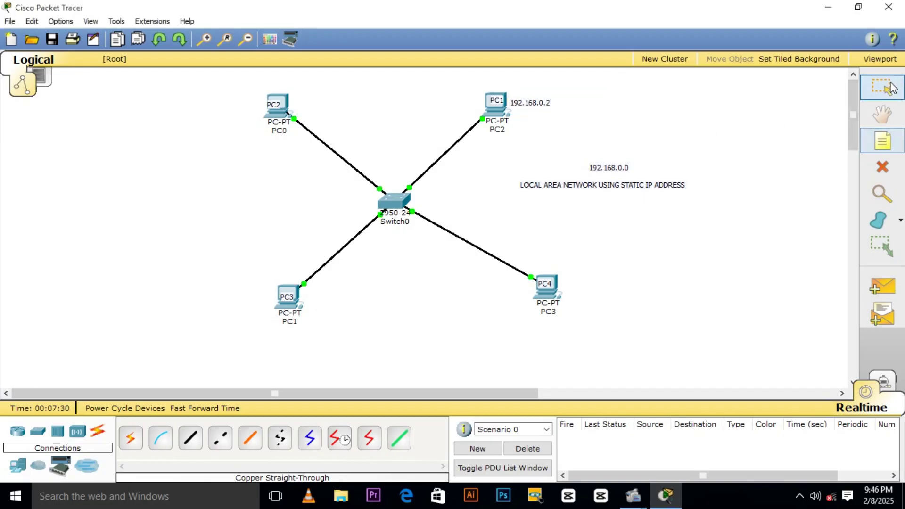
# Add a text note reading 192.168.0.3 above the PC0 device and centre it over the device icon.
pyautogui.press('n')
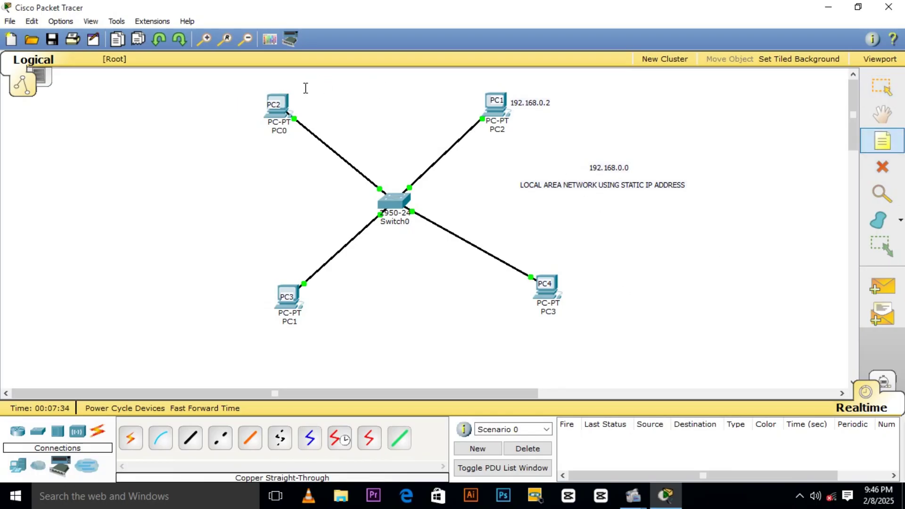
pyautogui.click(256, 84)
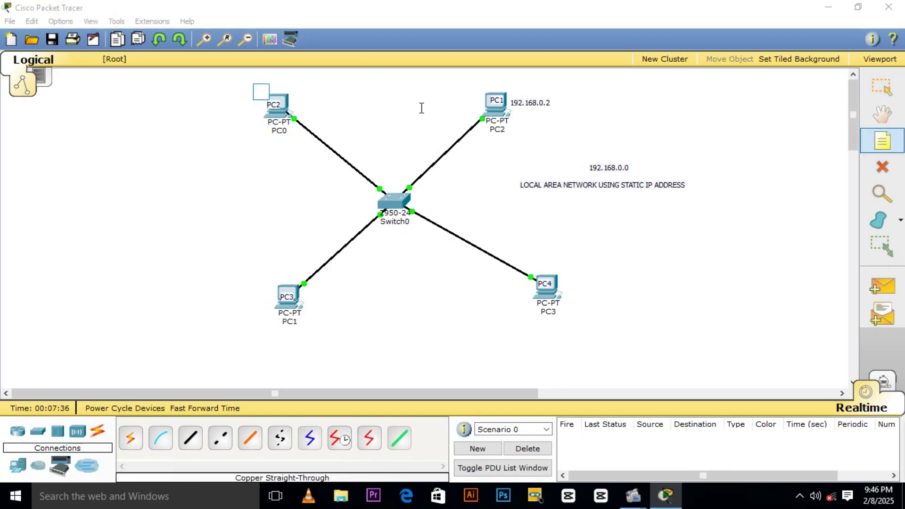
pyautogui.write('192.168')
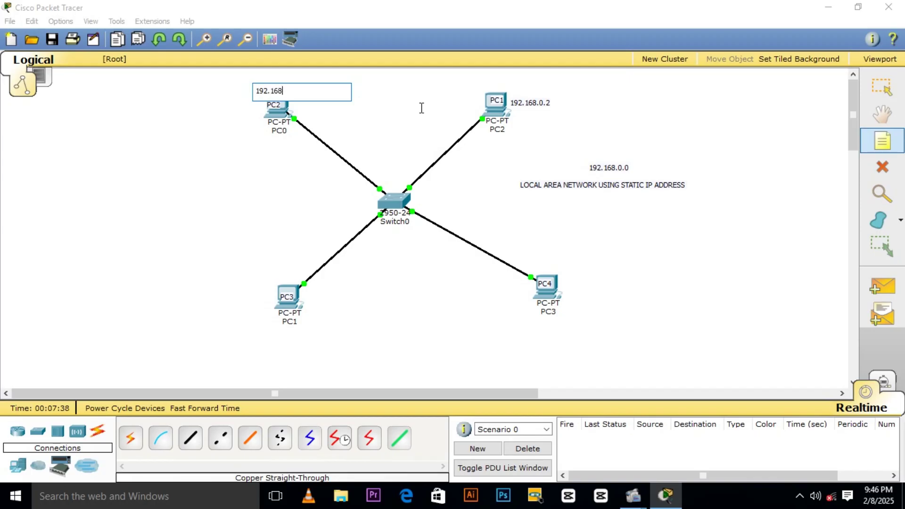
pyautogui.write('.0.3')
pyautogui.click(880, 88)
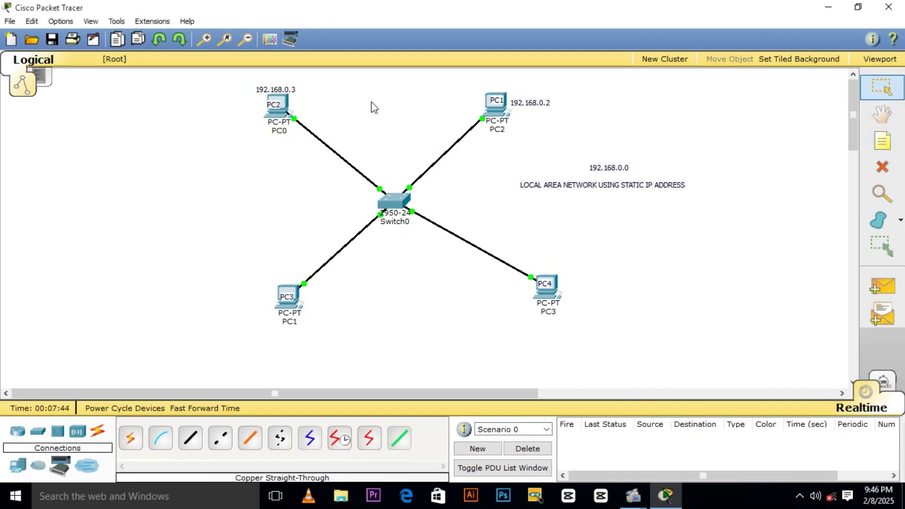
pyautogui.moveTo(287, 93); pyautogui.dragTo(296, 89)
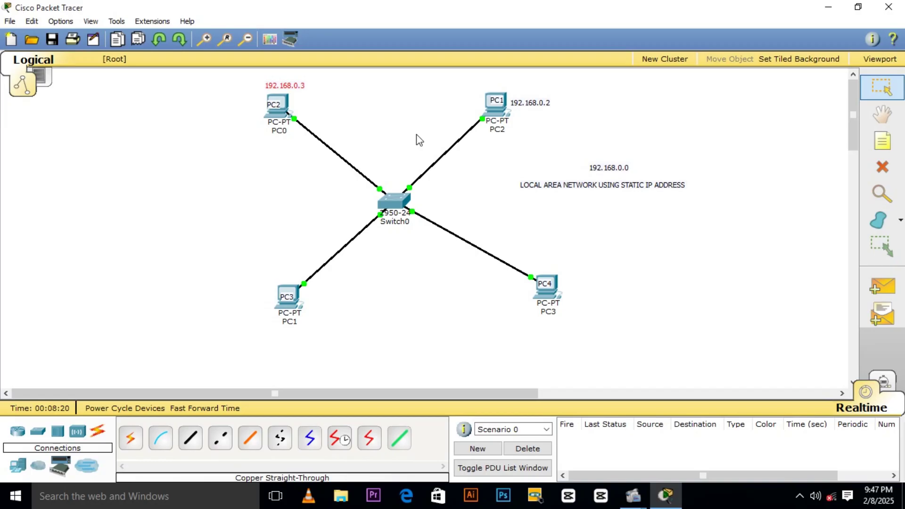
# Add a text note reading 192.168.0.4 beside the PC1 device and highlight its network portion.
pyautogui.click(898, 144)
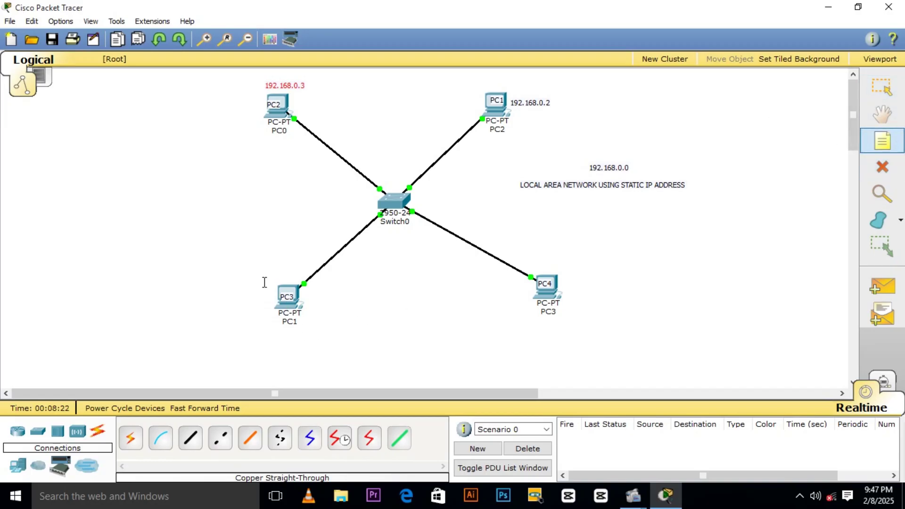
pyautogui.click(239, 278)
pyautogui.write('19')
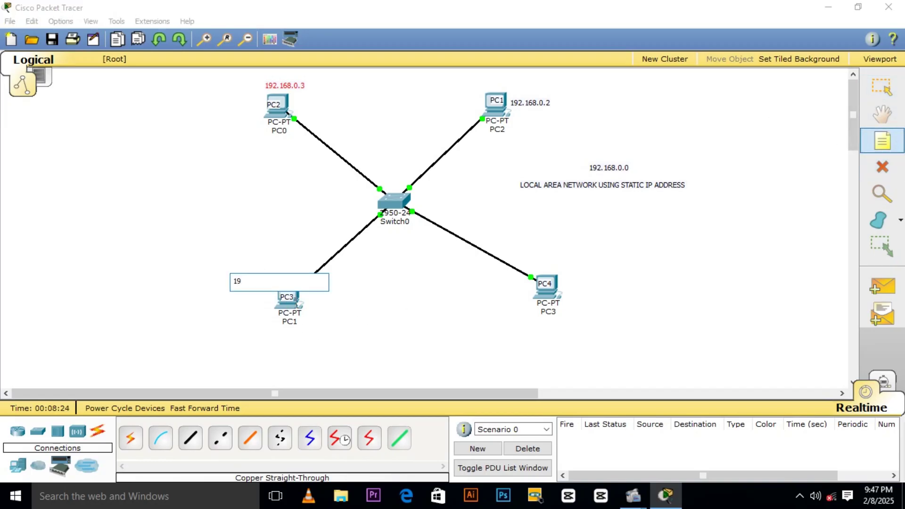
pyautogui.write('2.168.0.4')
pyautogui.moveTo(235, 285); pyautogui.dragTo(267, 281)
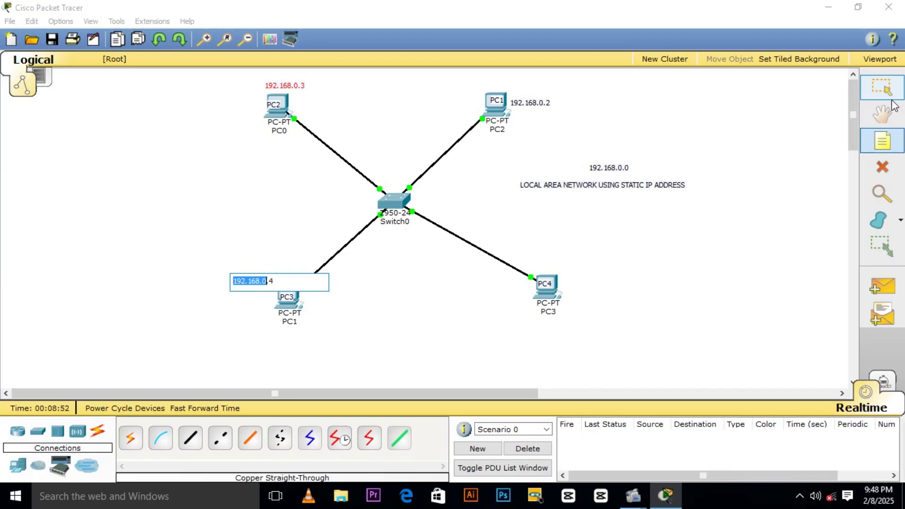
pyautogui.click(881, 88)
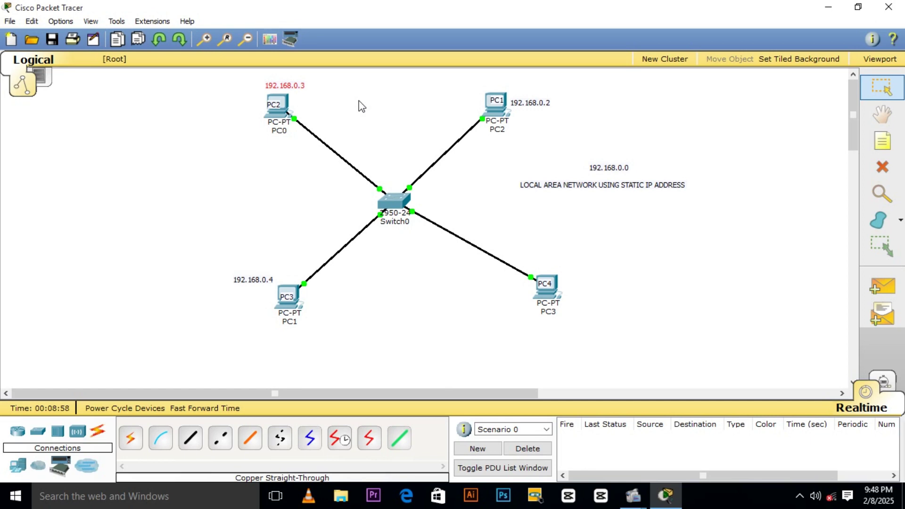
# Add a text note reading 192.168.0.5 directly above the PC3 device.
pyautogui.click(882, 141)
pyautogui.click(536, 266)
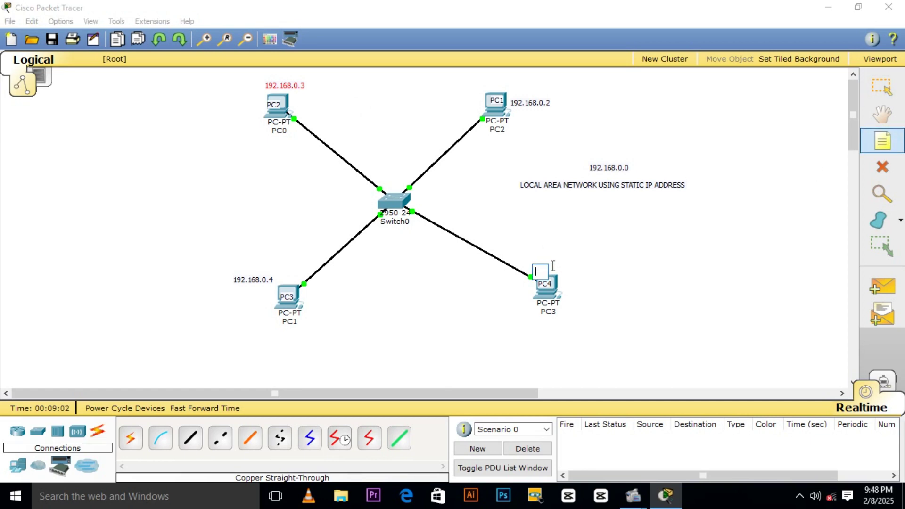
pyautogui.write('192.16')
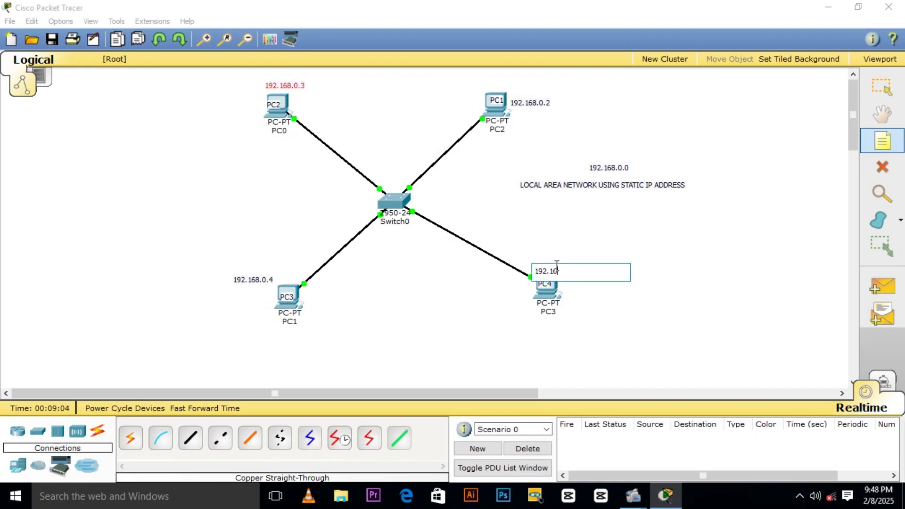
pyautogui.write('8.0.5')
pyautogui.click(885, 78)
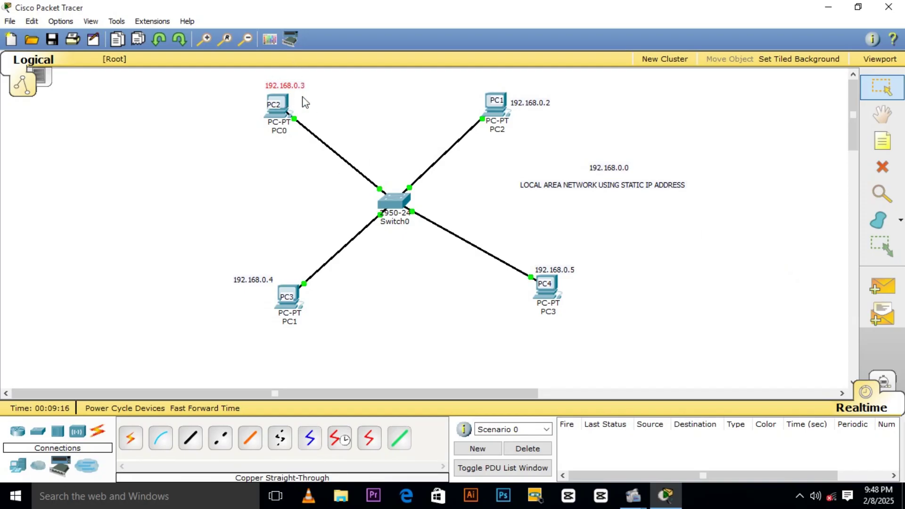
# Switch off the power of the PC2 device in its physical view and close its window.
pyautogui.moveTo(503, 117)
pyautogui.click(495, 112)
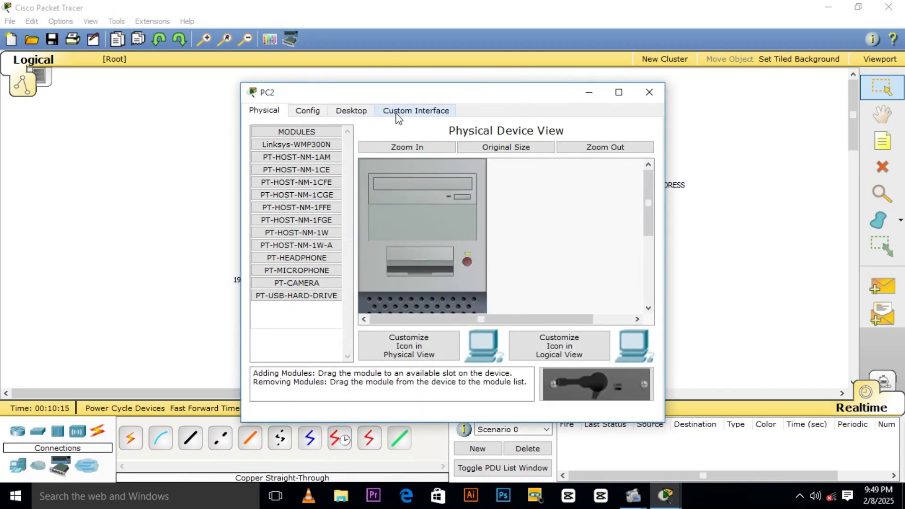
pyautogui.click(353, 112)
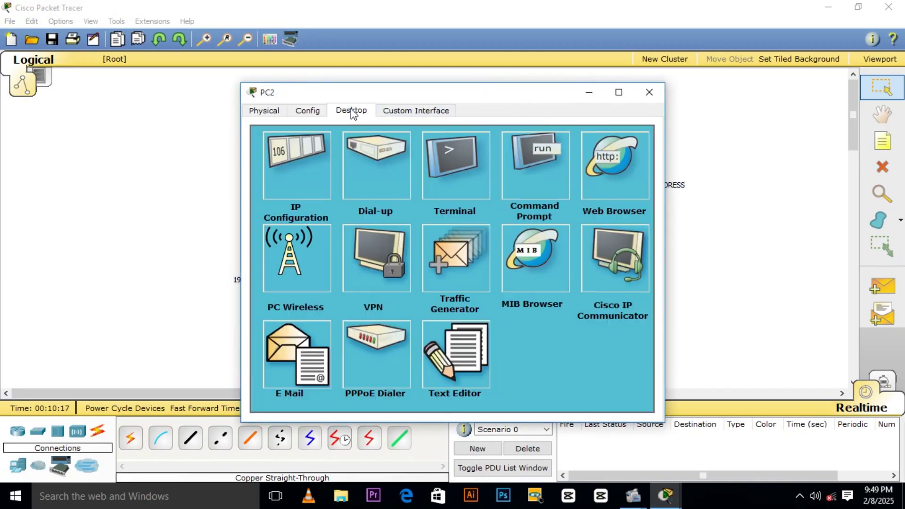
pyautogui.click(263, 112)
pyautogui.click(465, 262)
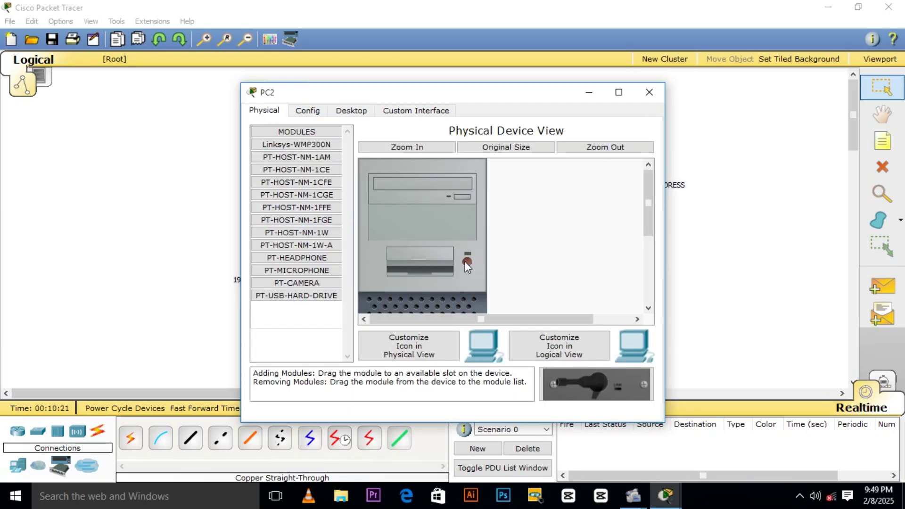
pyautogui.moveTo(494, 84); pyautogui.dragTo(742, 185)
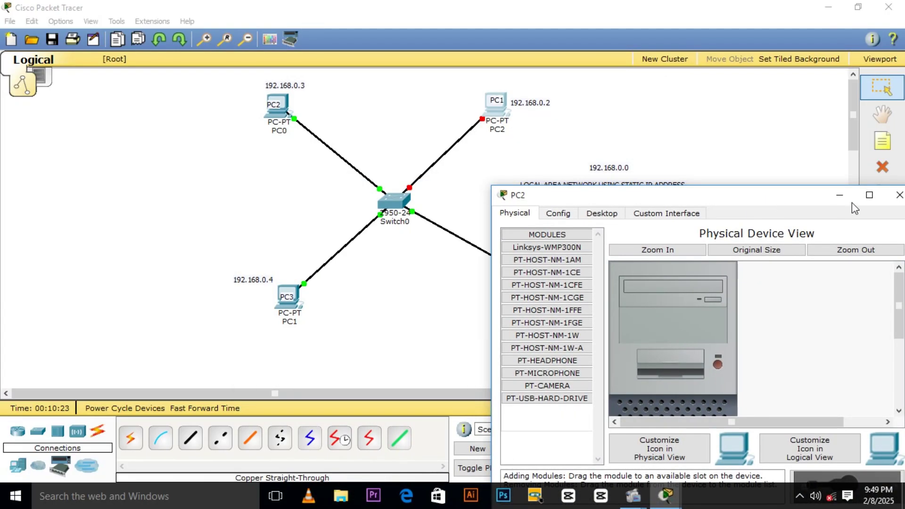
pyautogui.click(896, 194)
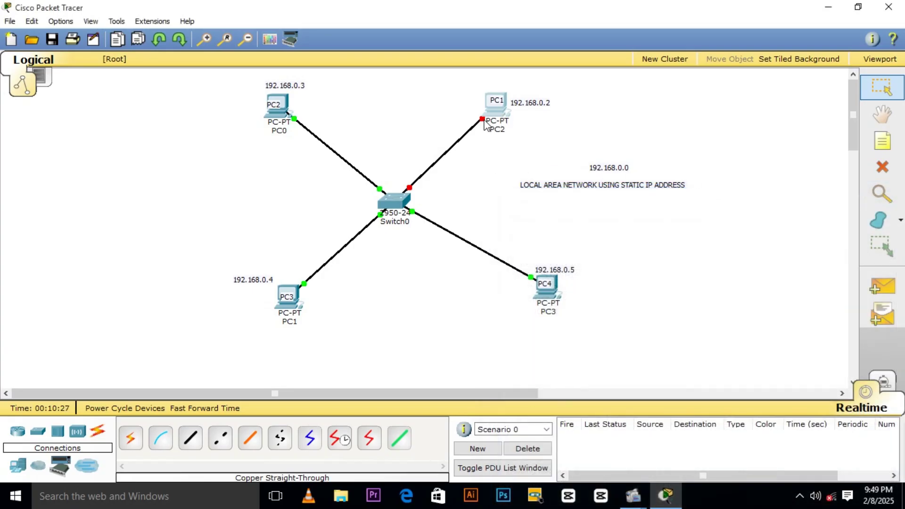
# Switch the PC2 device's power back on and return to the topology.
pyautogui.moveTo(483, 121)
pyautogui.click(486, 125)
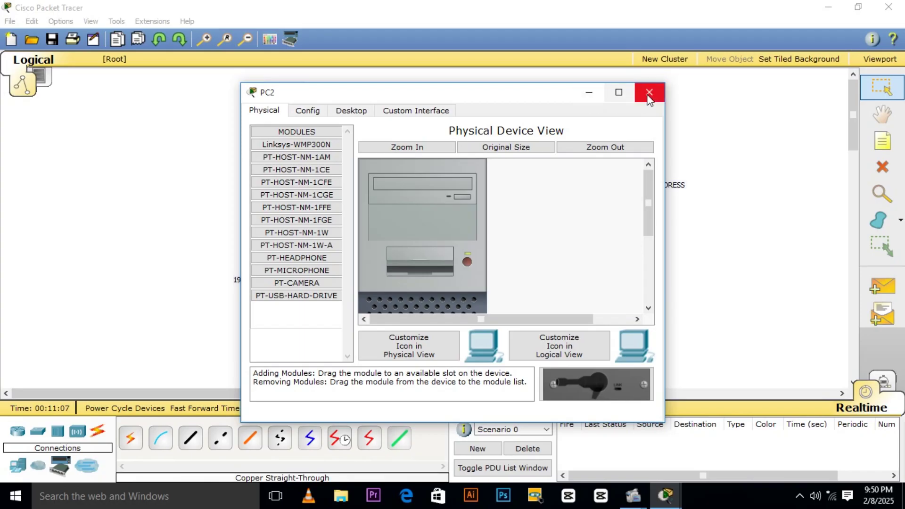
pyautogui.click(649, 92)
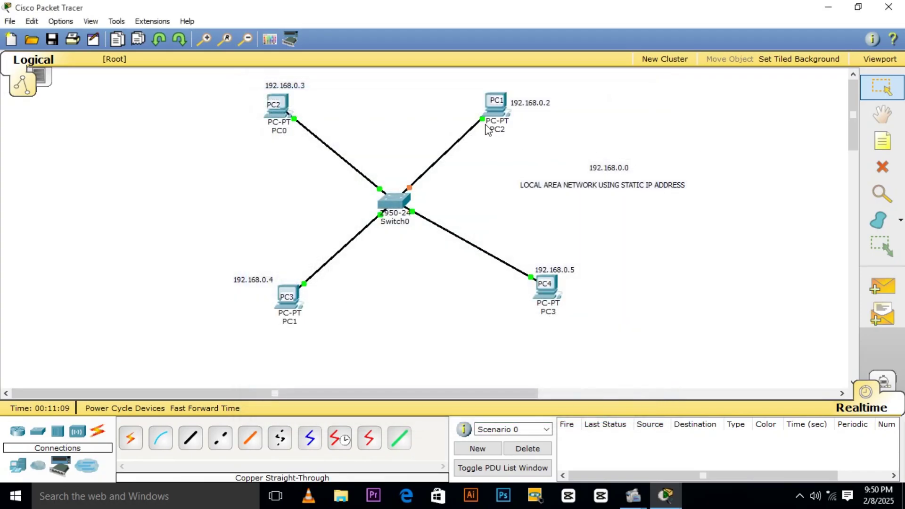
# Configure the PC2 device with static IP address 192.168.0.2 and subnet mask 255.255.255.0, and close its window.
pyautogui.moveTo(487, 130)
pyautogui.click(495, 114)
pyautogui.click(349, 111)
pyautogui.click(285, 183)
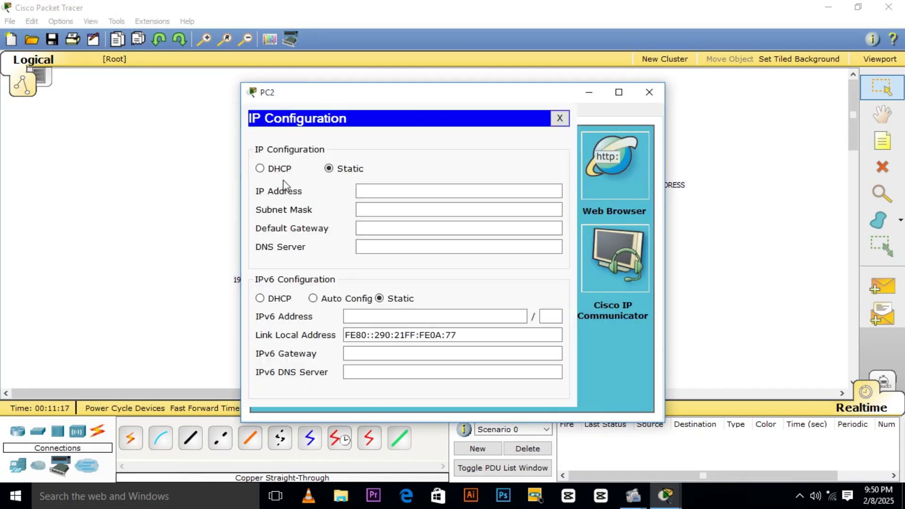
pyautogui.click(364, 190)
pyautogui.write('19')
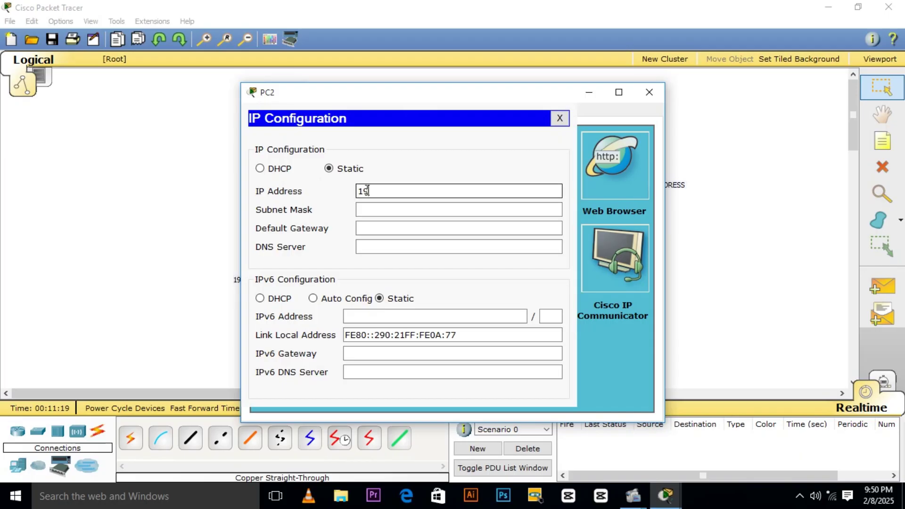
pyautogui.write('2.168.0.2')
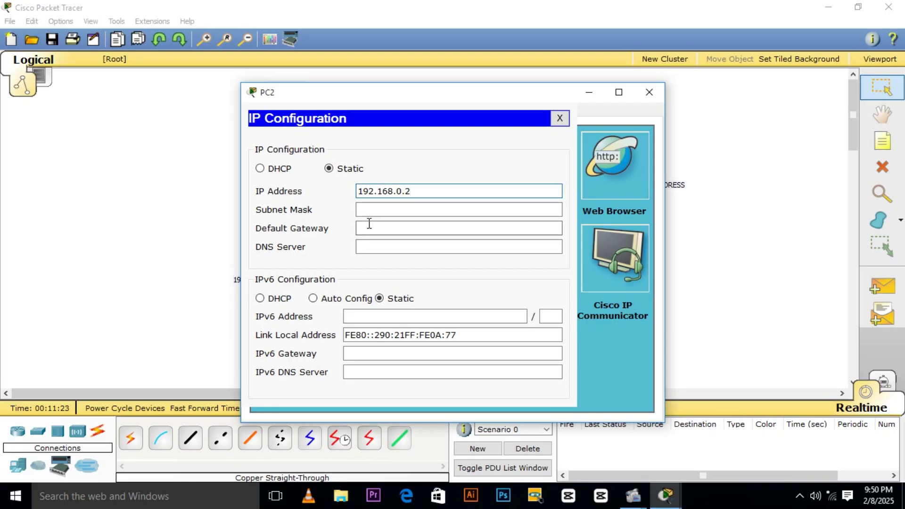
pyautogui.click(392, 208)
pyautogui.write('255.255.255.0')
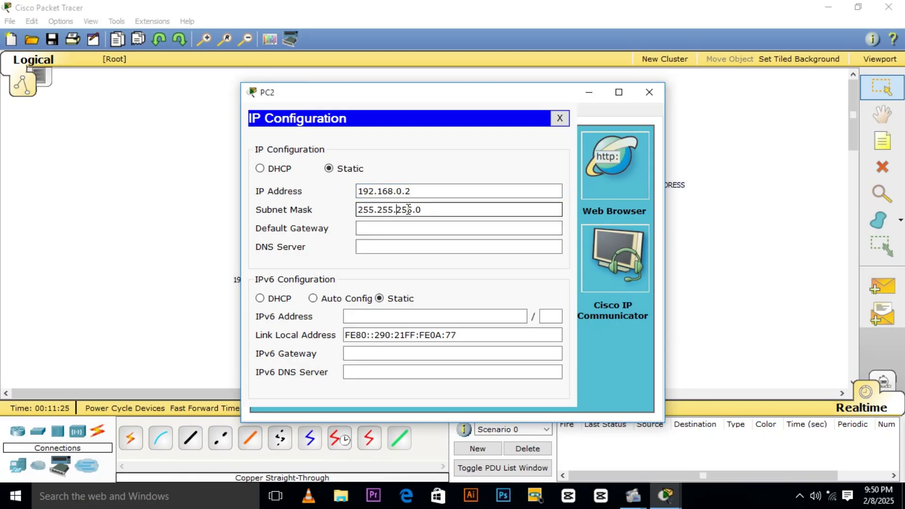
pyautogui.moveTo(412, 208); pyautogui.dragTo(345, 208)
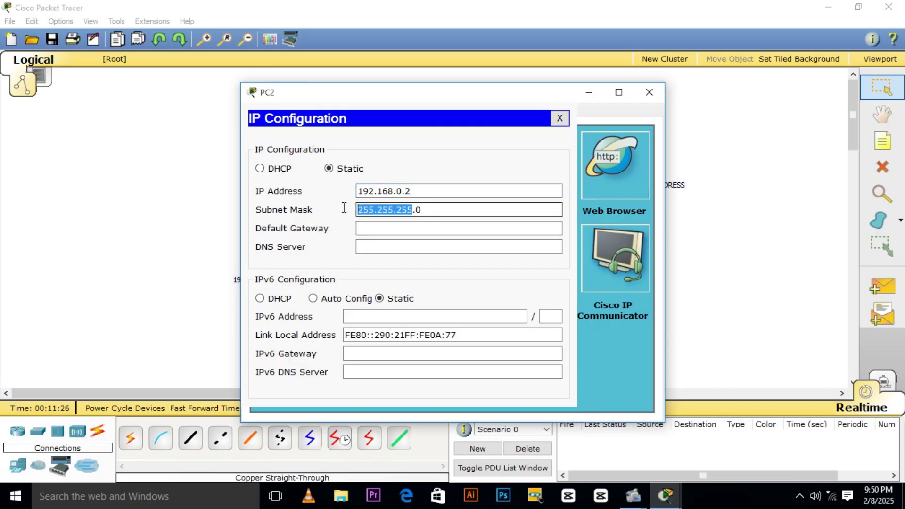
pyautogui.click(399, 208)
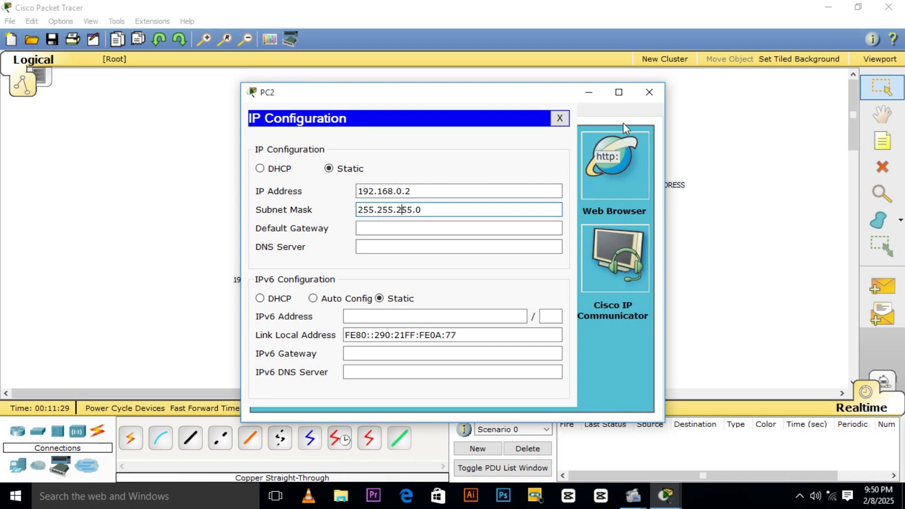
pyautogui.click(649, 92)
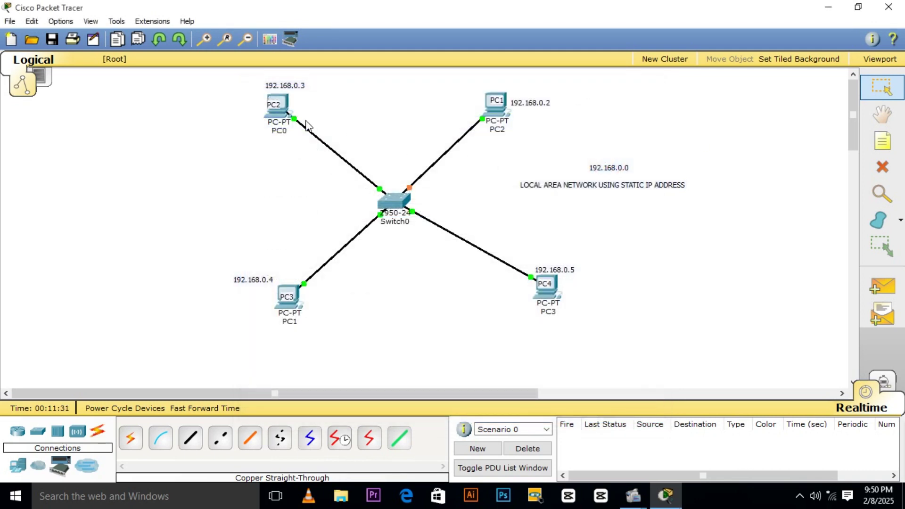
# Configure the PC0 device with static IP address 192.168.0.3 and subnet mask 255.255.255.0, and close its window.
pyautogui.click(284, 103)
pyautogui.click(361, 113)
pyautogui.click(297, 165)
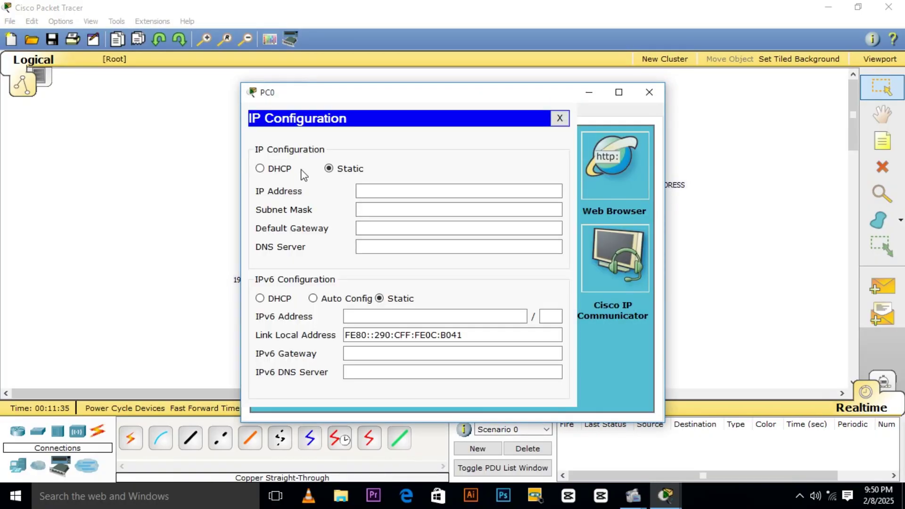
pyautogui.click(374, 188)
pyautogui.write('192.')
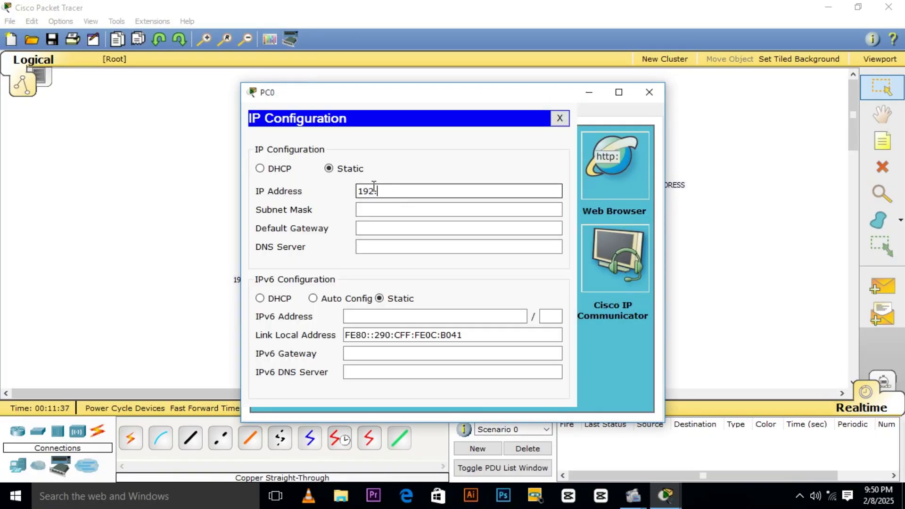
pyautogui.write('168.0.3')
pyautogui.click(390, 208)
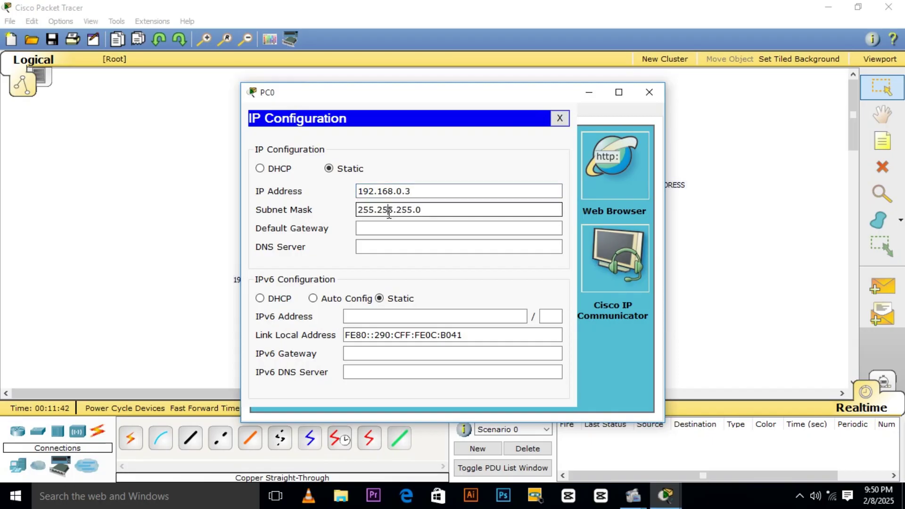
pyautogui.click(652, 96)
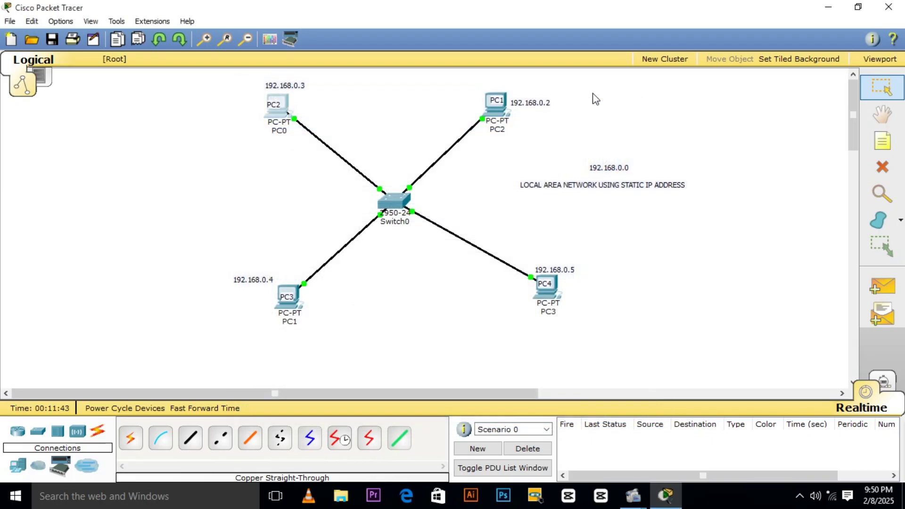
# Configure the PC1 device with static IP address 192.168.0.4 and subnet mask 255.255.255.0, leaving the default gateway empty.
pyautogui.click(291, 296)
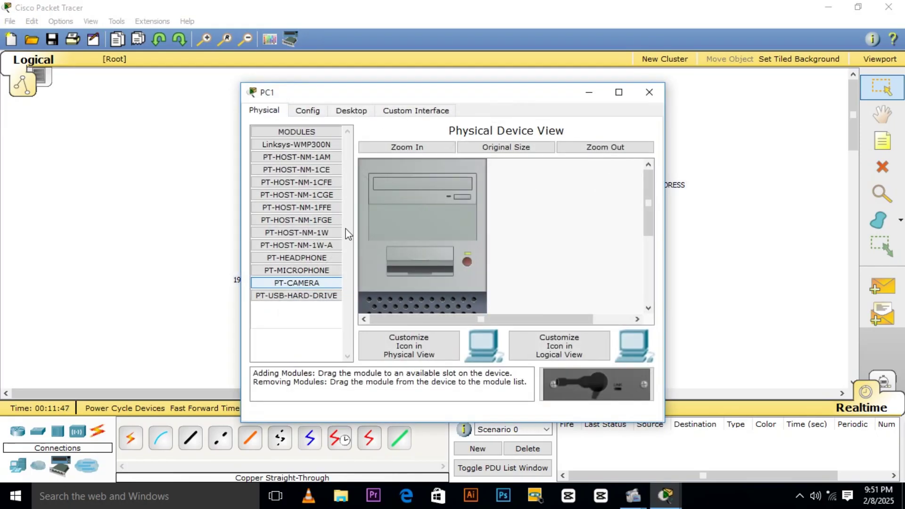
pyautogui.click(355, 112)
pyautogui.click(293, 170)
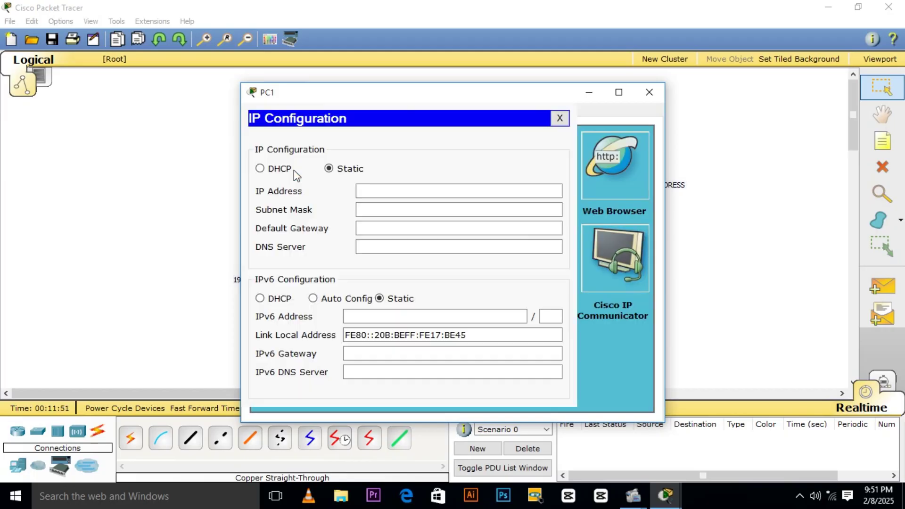
pyautogui.click(390, 190)
pyautogui.write('192')
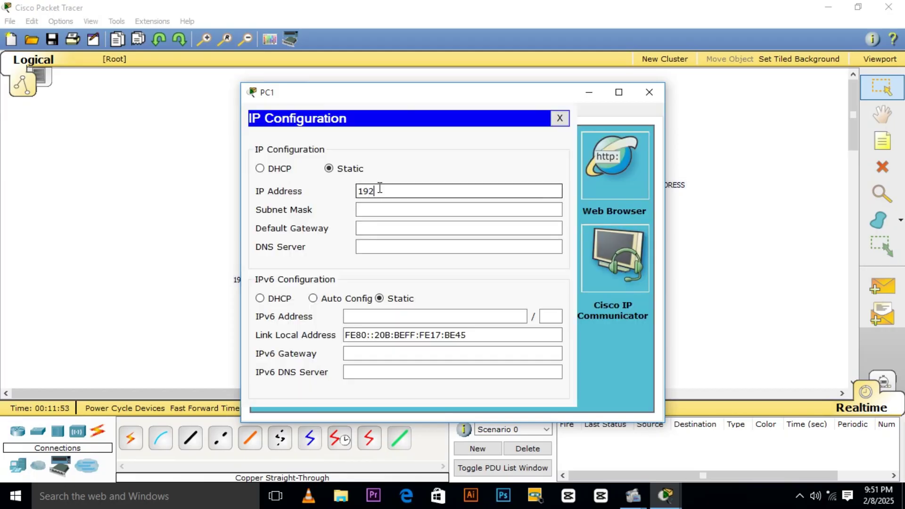
pyautogui.write('.168.0.4')
pyautogui.click(377, 208)
pyautogui.click(383, 229)
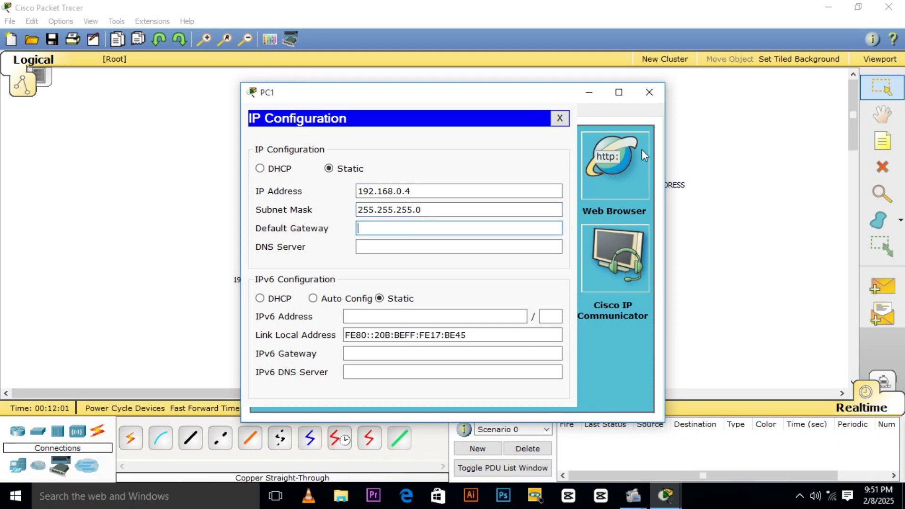
pyautogui.click(649, 92)
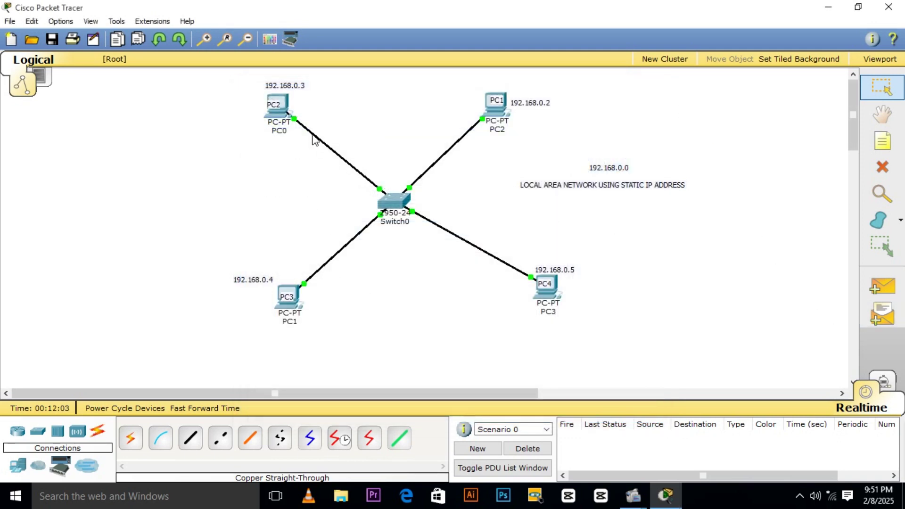
# Configure the PC3 device with static IP address 192.168.0.5 and subnet mask 255.255.255.0, and close its window.
pyautogui.moveTo(284, 112)
pyautogui.moveTo(286, 293)
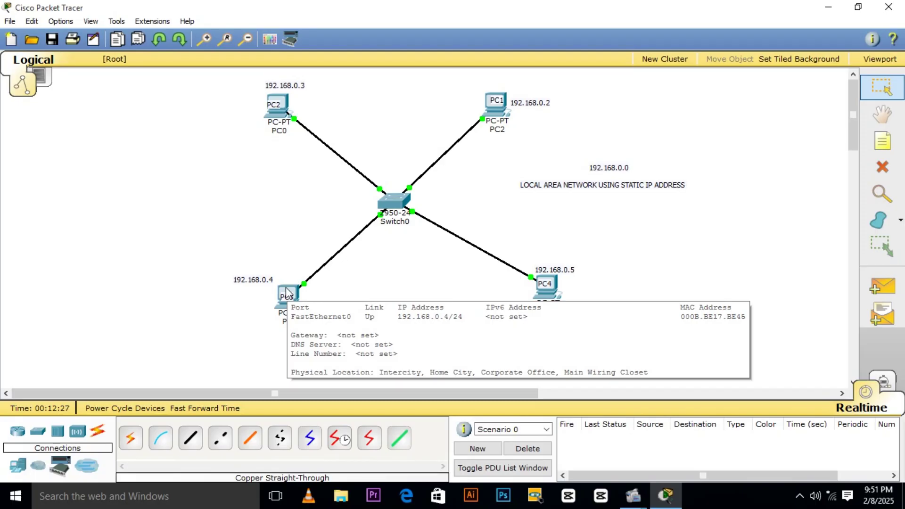
pyautogui.click(547, 300)
pyautogui.click(367, 114)
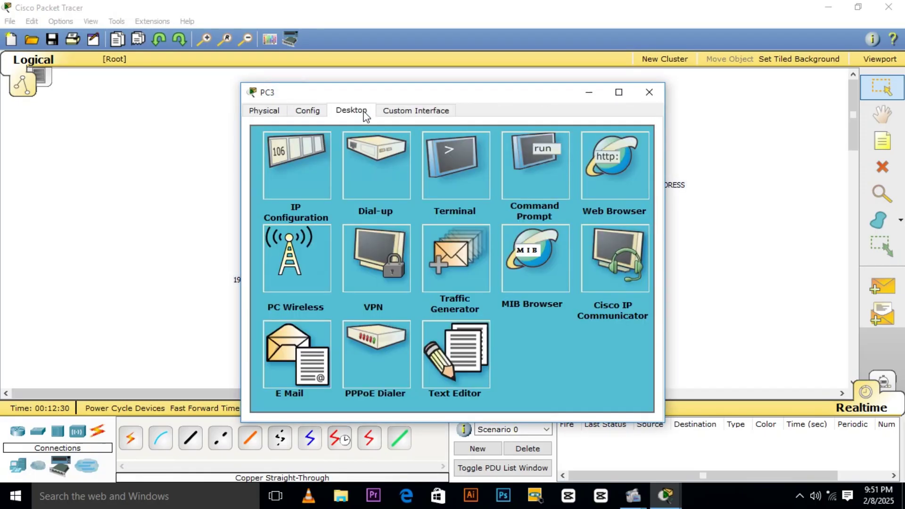
pyautogui.click(274, 189)
pyautogui.click(374, 191)
pyautogui.write('19')
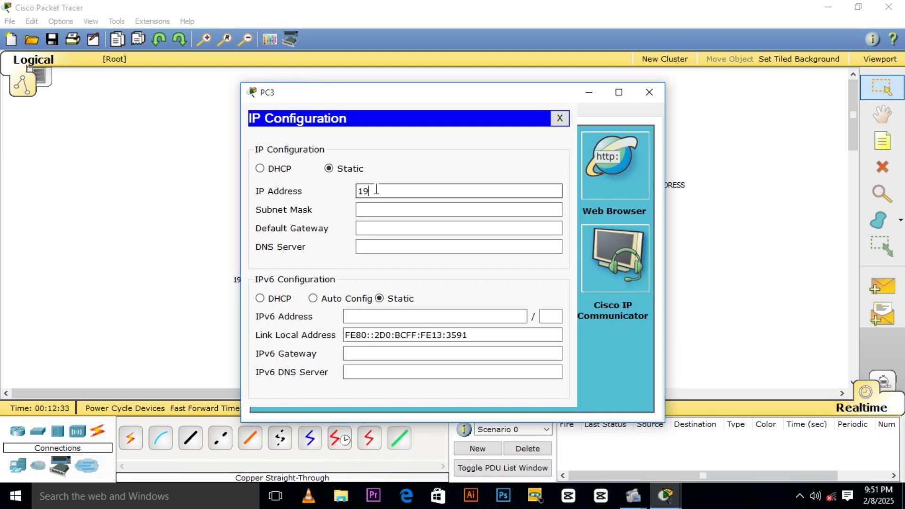
pyautogui.write('2.168.0.5')
pyautogui.click(374, 228)
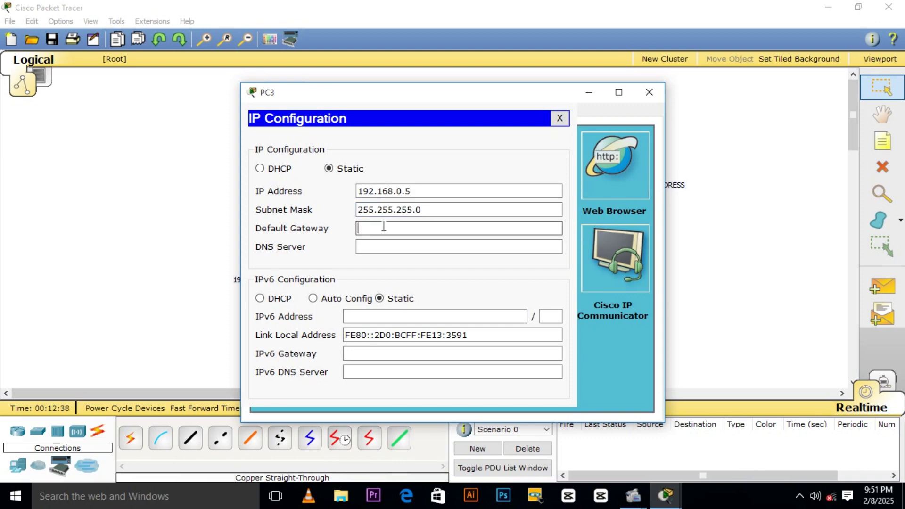
pyautogui.click(649, 92)
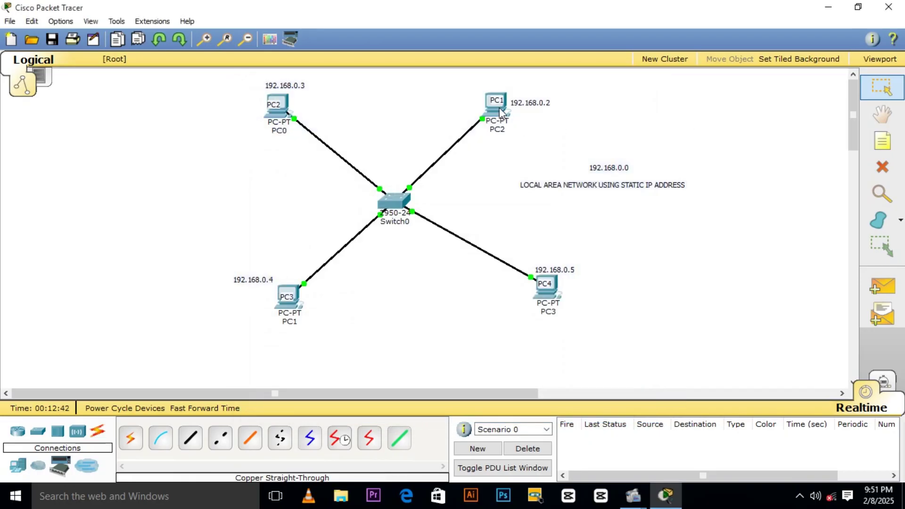
# Test connectivity by sending a simple PDU from the PC3 device to the PC2 device.
pyautogui.moveTo(500, 112)
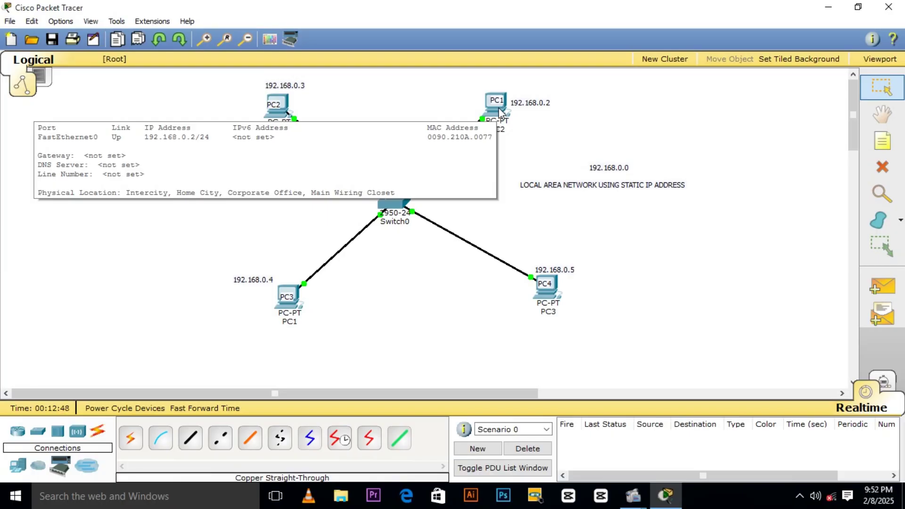
pyautogui.click(884, 293)
pyautogui.click(542, 281)
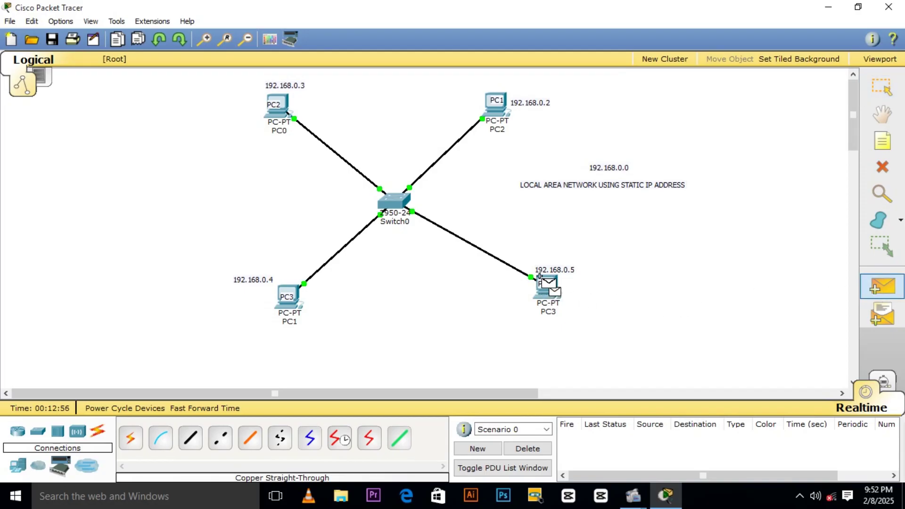
pyautogui.click(497, 110)
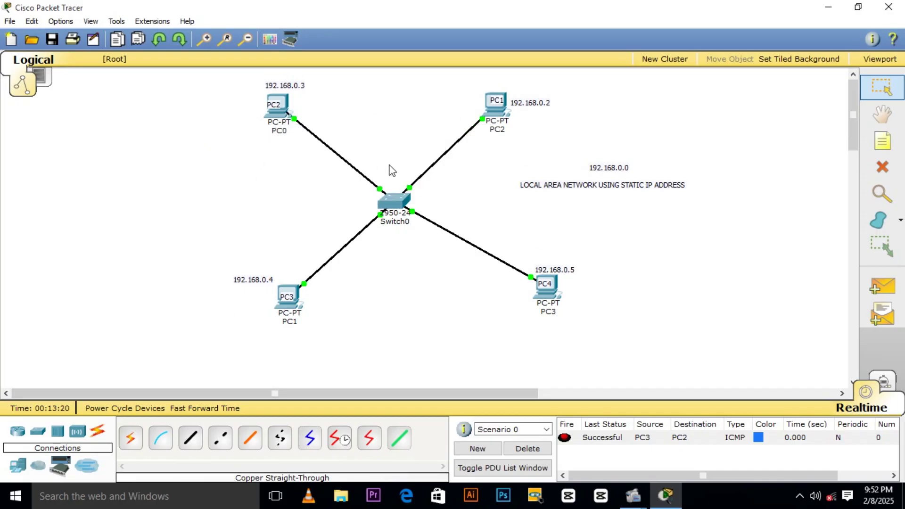
# Send a simple PDU from the PC3 device to the PC1 device, and delete the scenario's PDU entries.
pyautogui.click(882, 286)
pyautogui.click(547, 290)
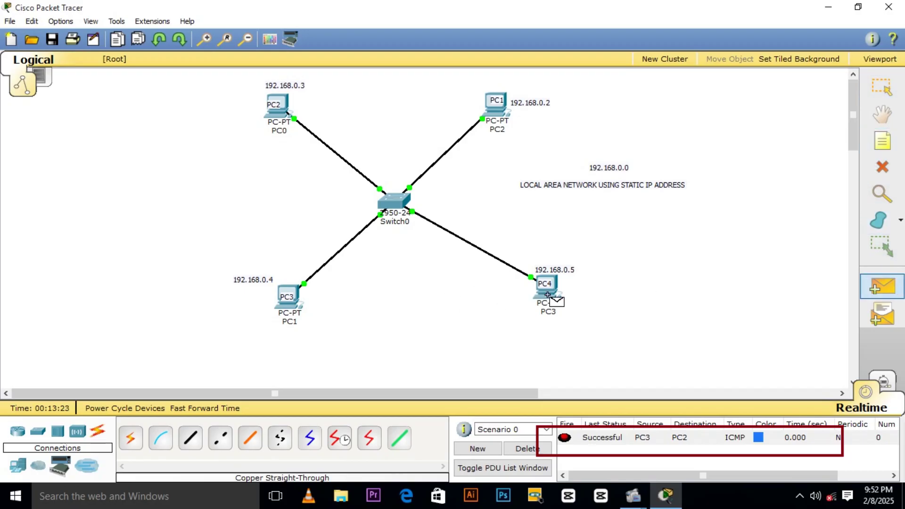
pyautogui.click(289, 297)
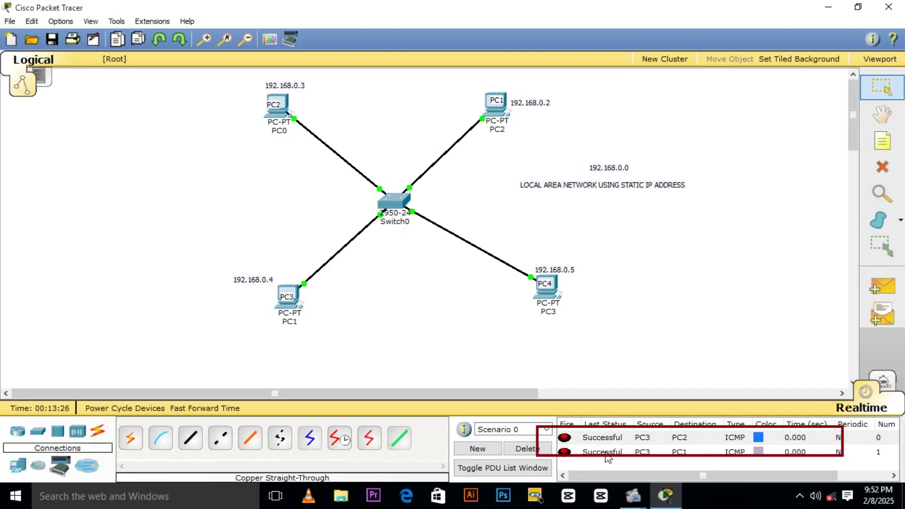
pyautogui.moveTo(634, 503)
pyautogui.click(540, 448)
# Send a simple PDU from the PC1 device to the PC0 device, and delete its scenario entry.
pyautogui.click(888, 296)
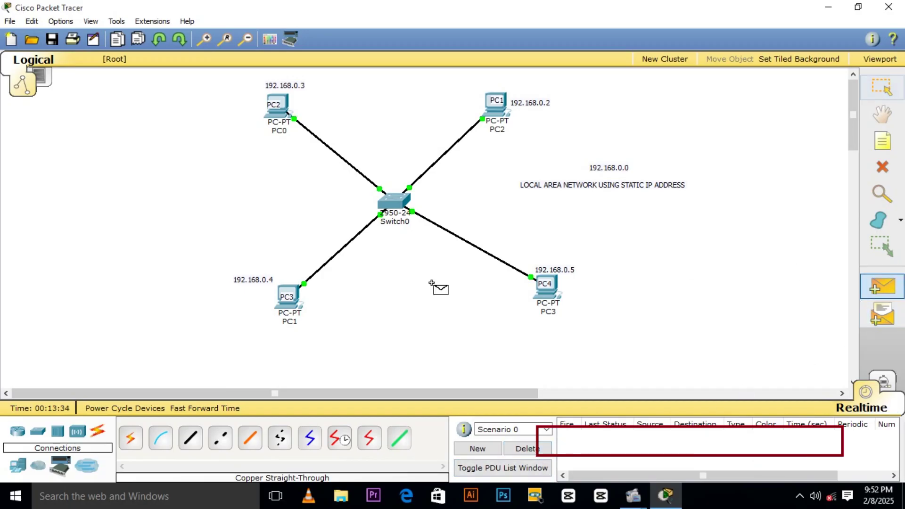
pyautogui.click(304, 298)
pyautogui.click(275, 103)
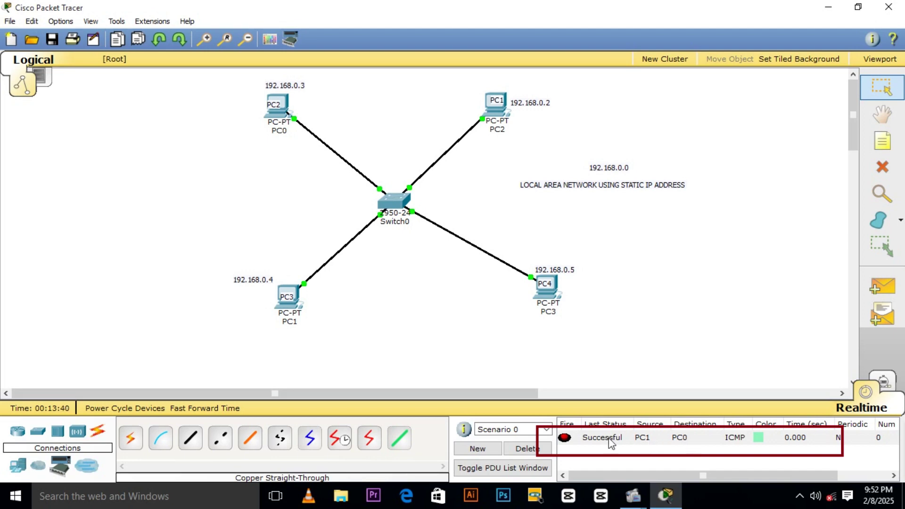
pyautogui.click(525, 449)
# Send a simple PDU from the PC0 device to the PC2 device, and delete its scenario entry.
pyautogui.click(885, 293)
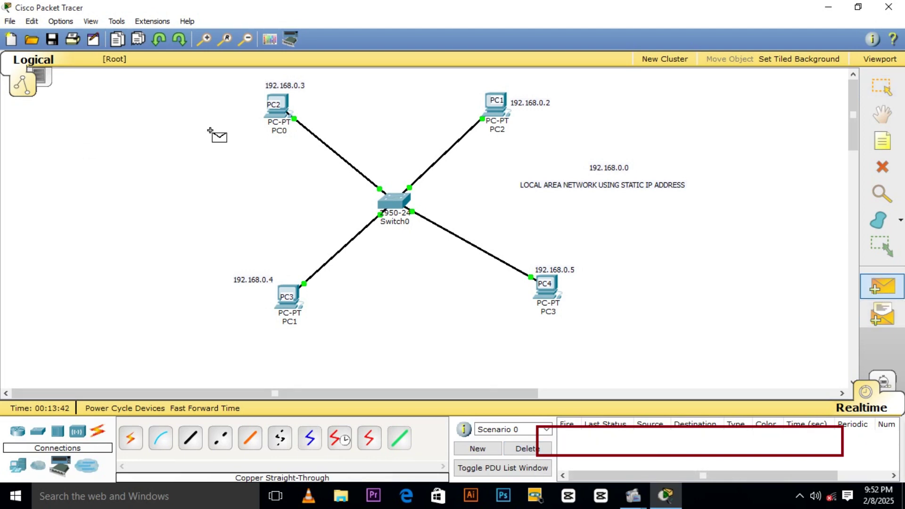
pyautogui.click(281, 100)
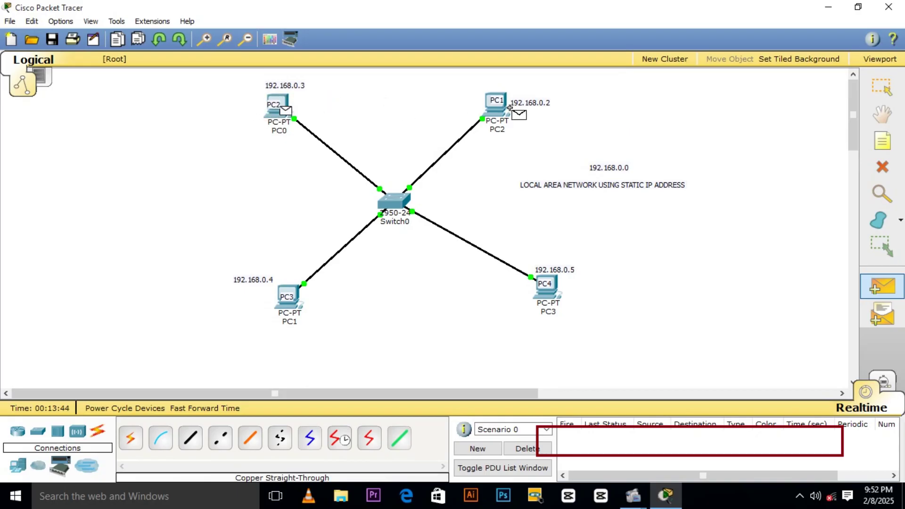
pyautogui.click(495, 113)
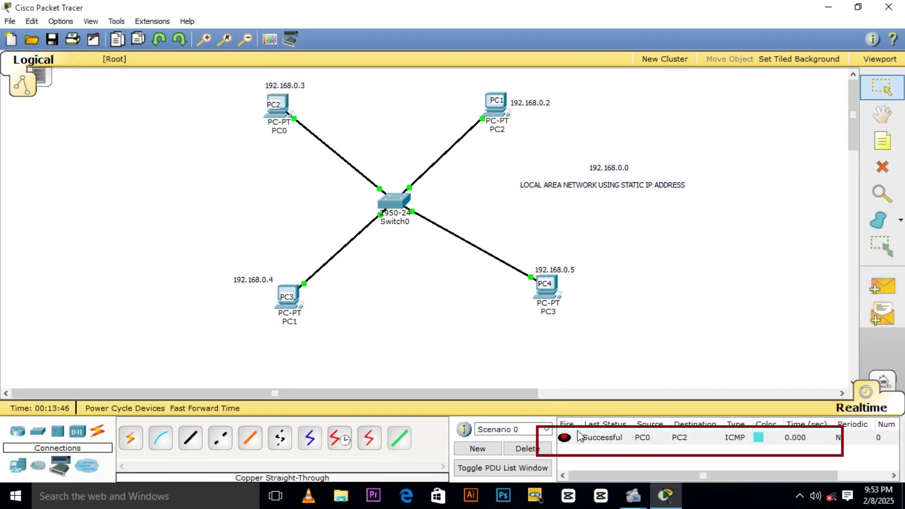
pyautogui.click(533, 449)
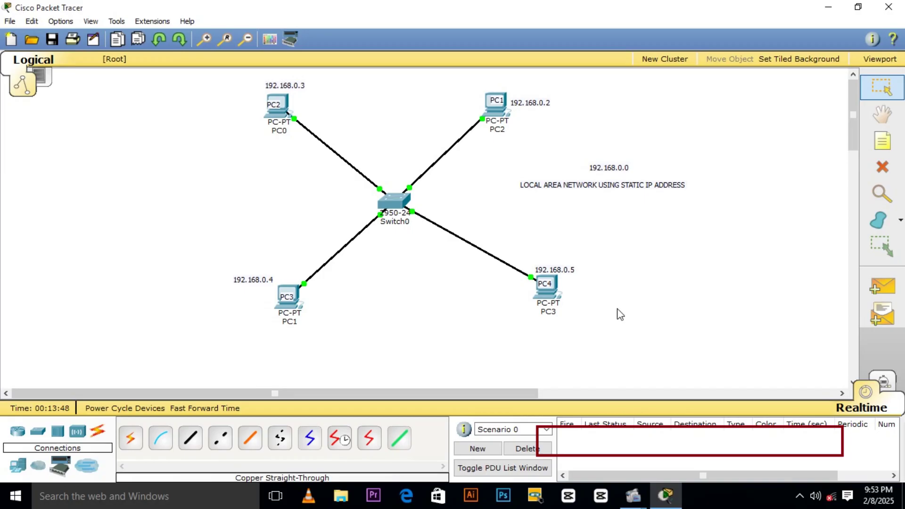